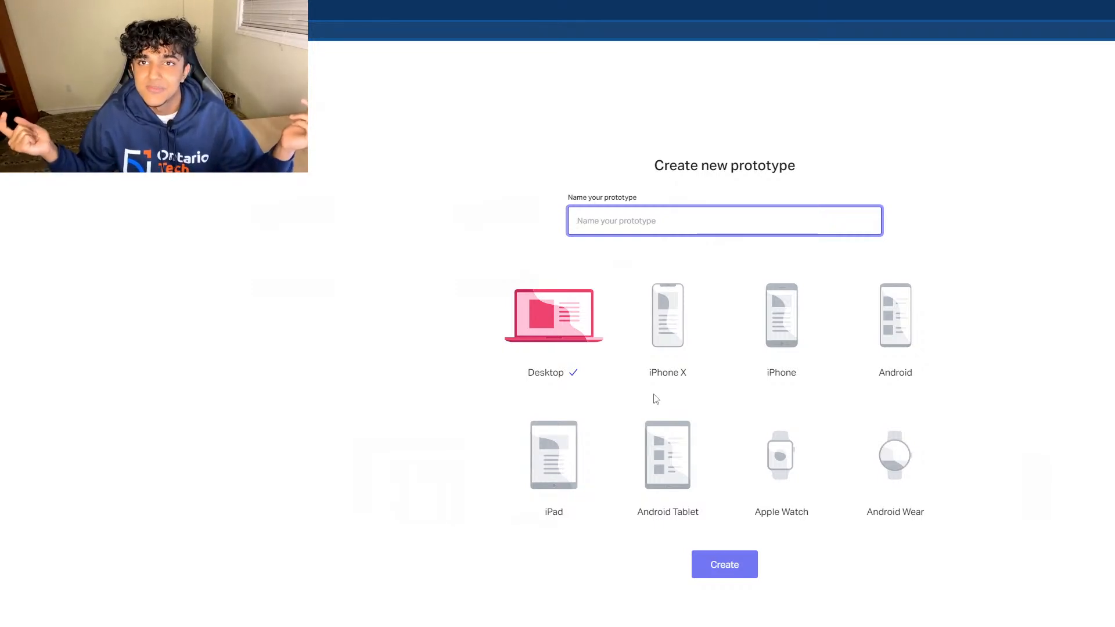
# Name the new prototype "trial" and create it with the Desktop device type.
pyautogui.click(620, 222)
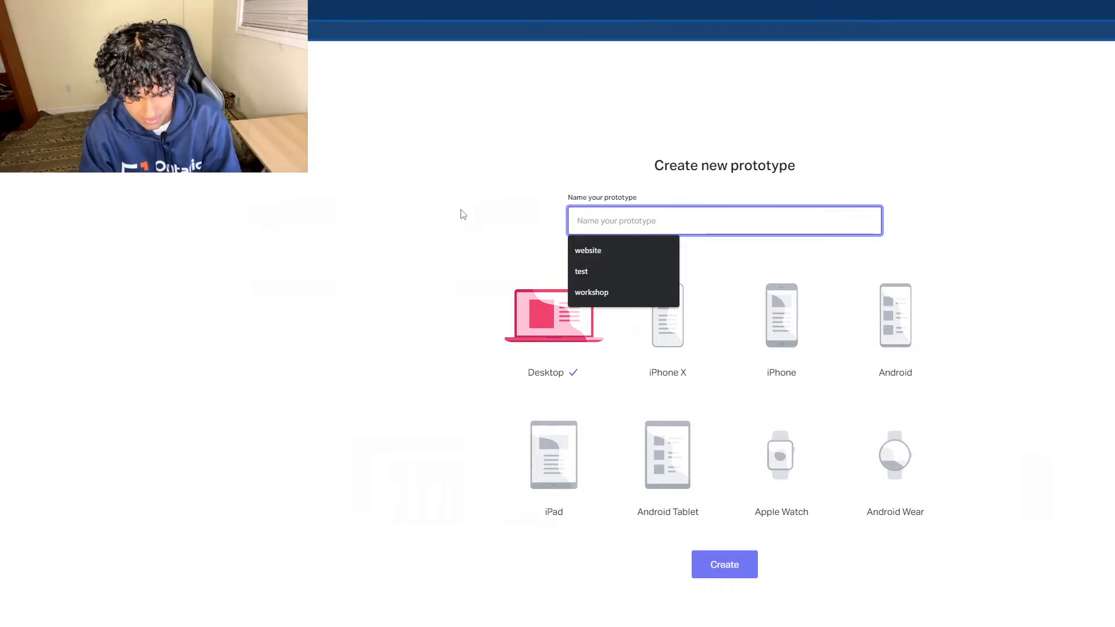
pyautogui.write('trial')
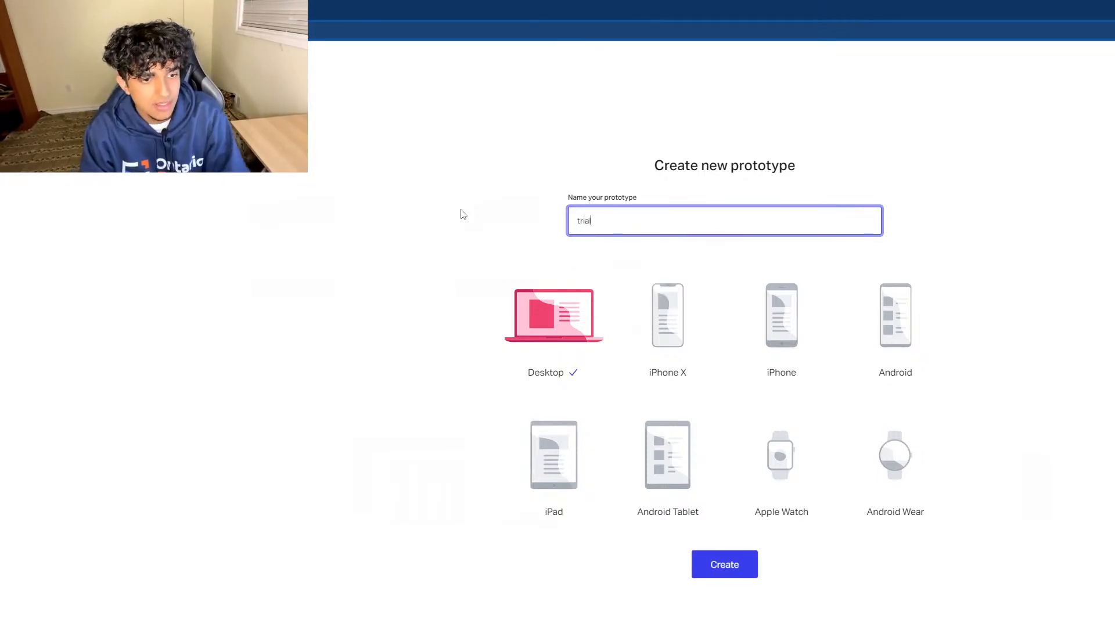
pyautogui.click(721, 582)
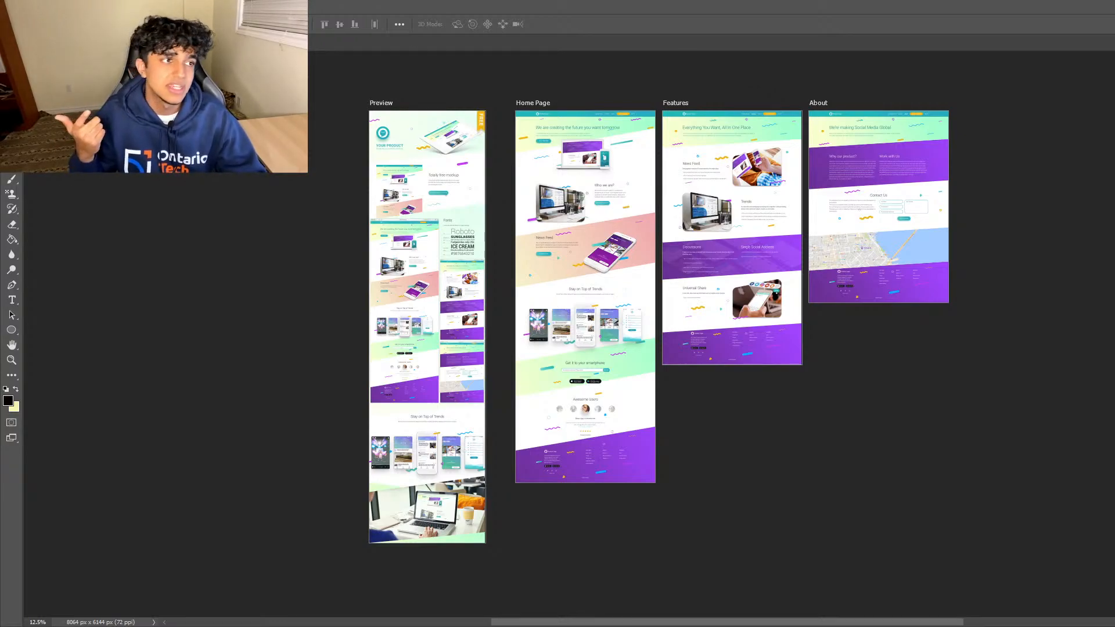
# Open the Sync extension for the Web_kit_Screens.psd document in Photoshop.
pyautogui.click(221, 6)
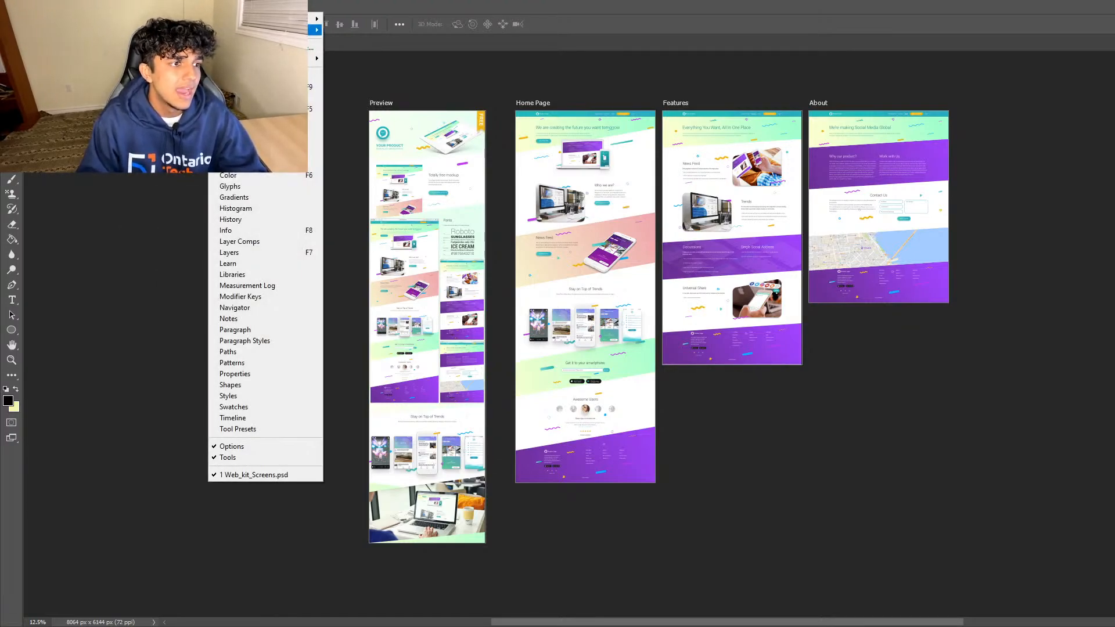
pyautogui.moveTo(313, 58)
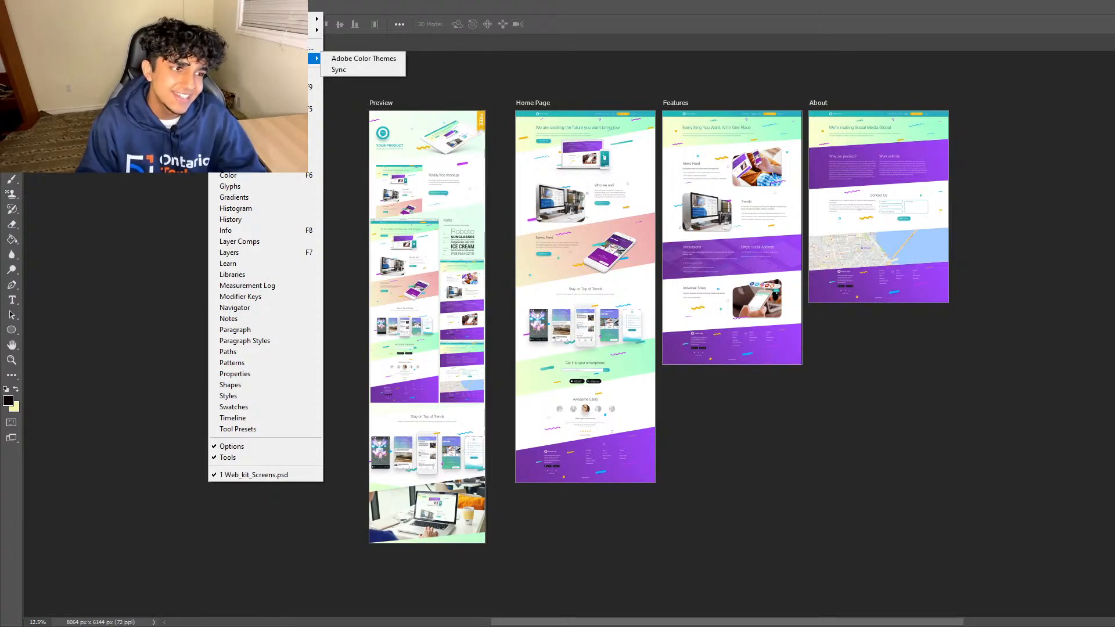
pyautogui.click(339, 72)
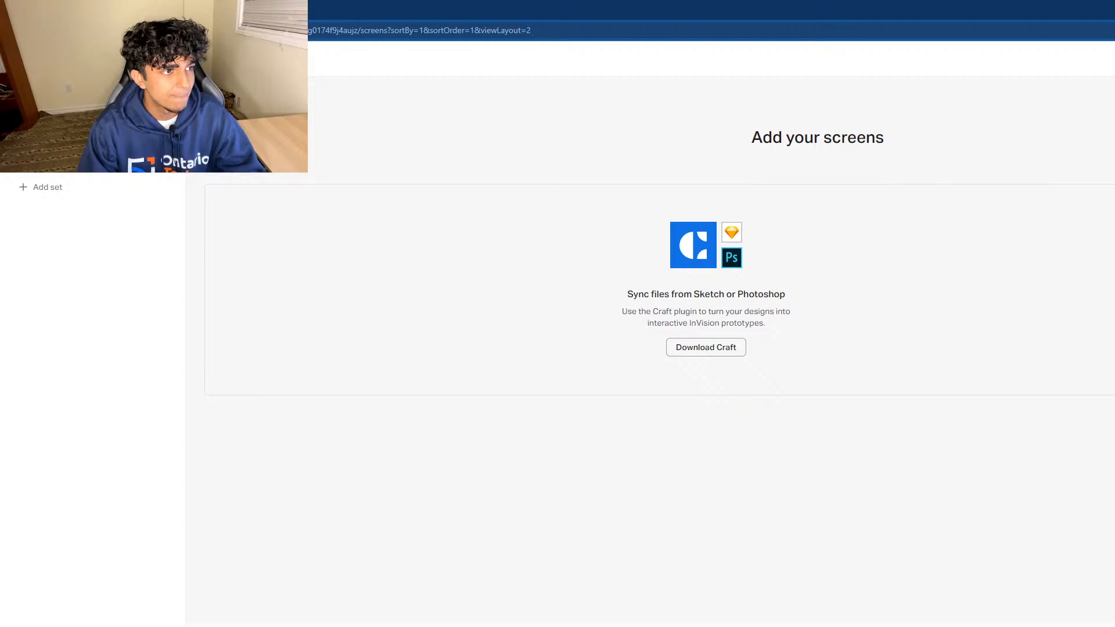
# Select the trial prototype's full web address in the browser and switch back to Photoshop for the sync.
pyautogui.click(558, 30)
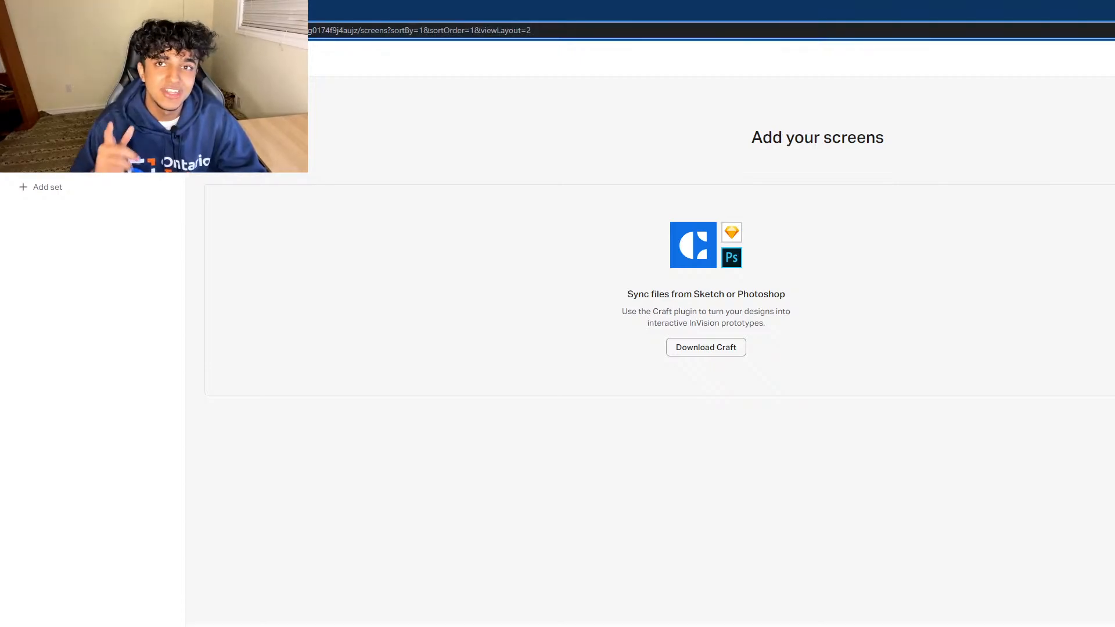
pyautogui.click(778, 31)
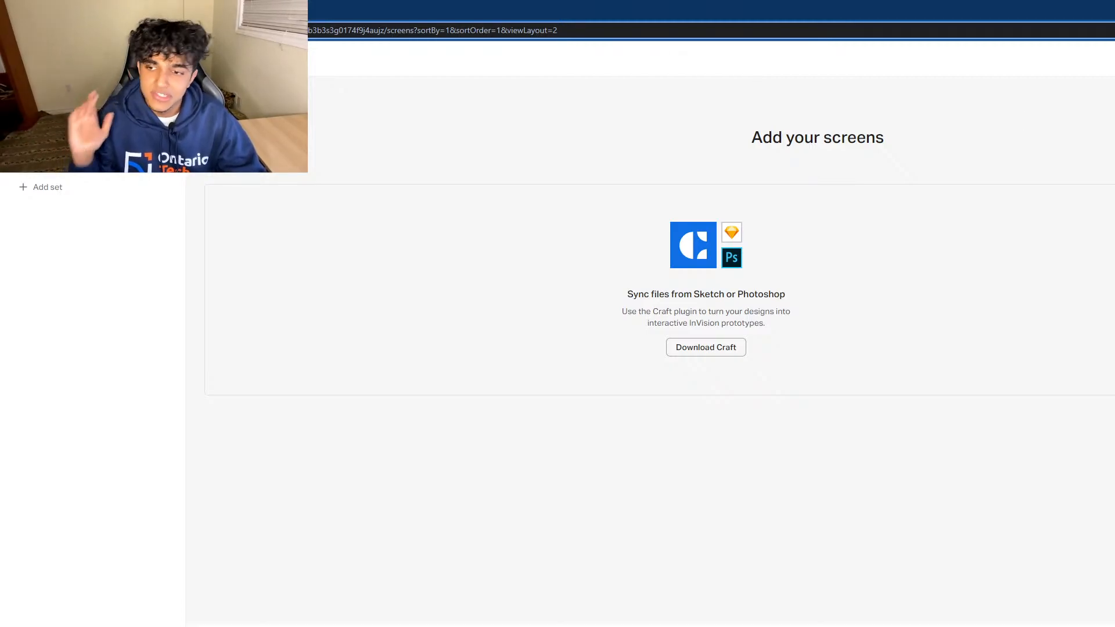
pyautogui.hotkey('alt', 'Tab')
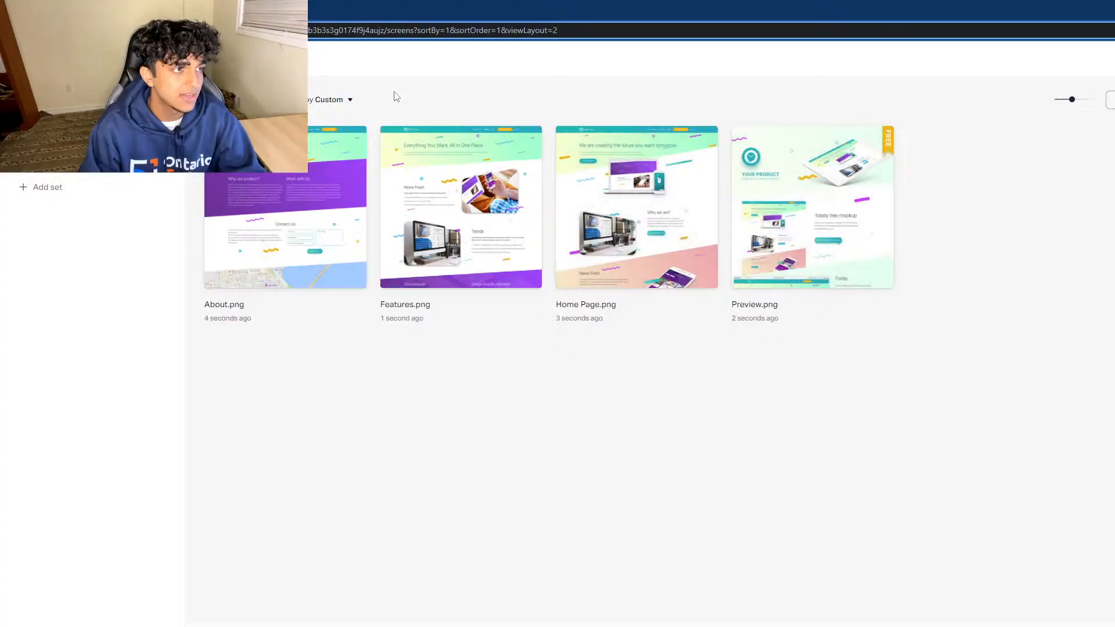
# Open the uploaded About.png screen in the prototype, page forward to Home Page.png and go back to Features.png.
pyautogui.hotkey('ctrl', 'l')
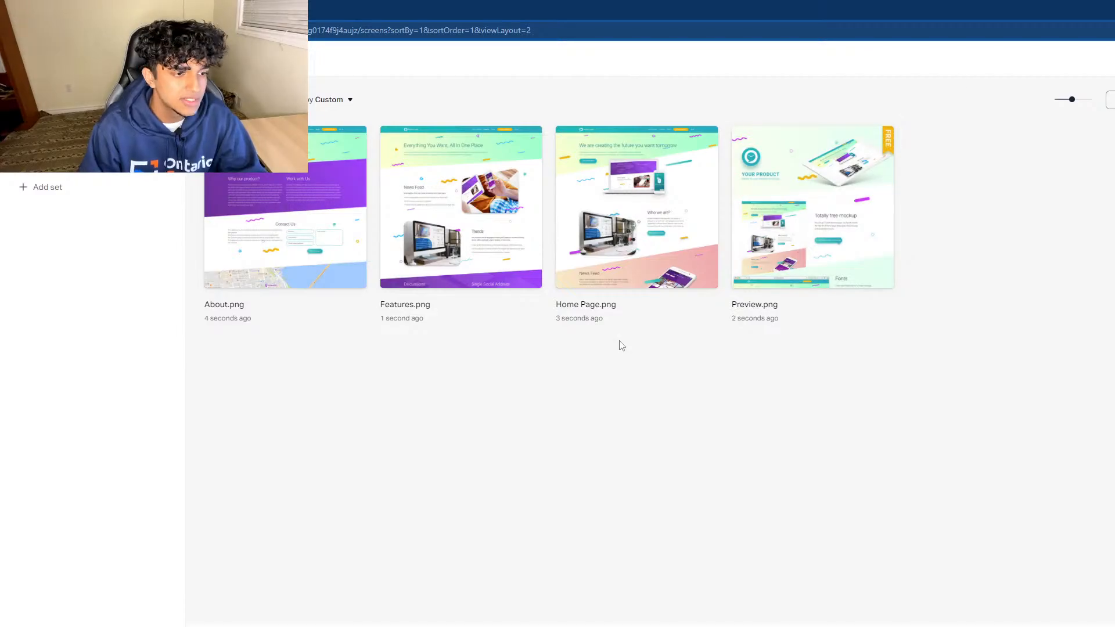
pyautogui.moveTo(295, 221)
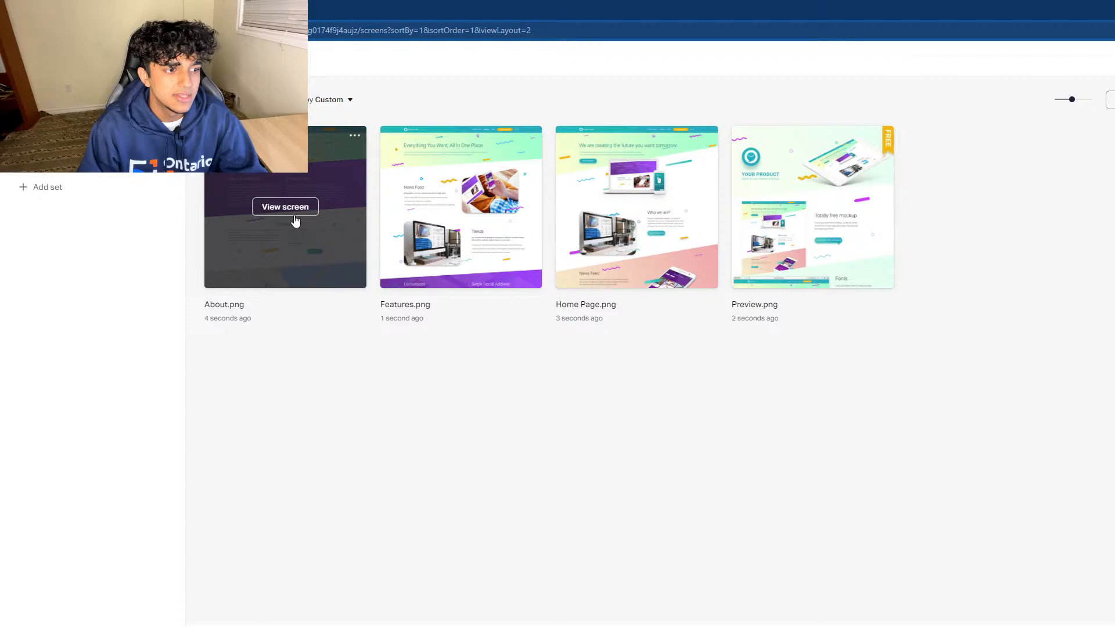
pyautogui.click(311, 188)
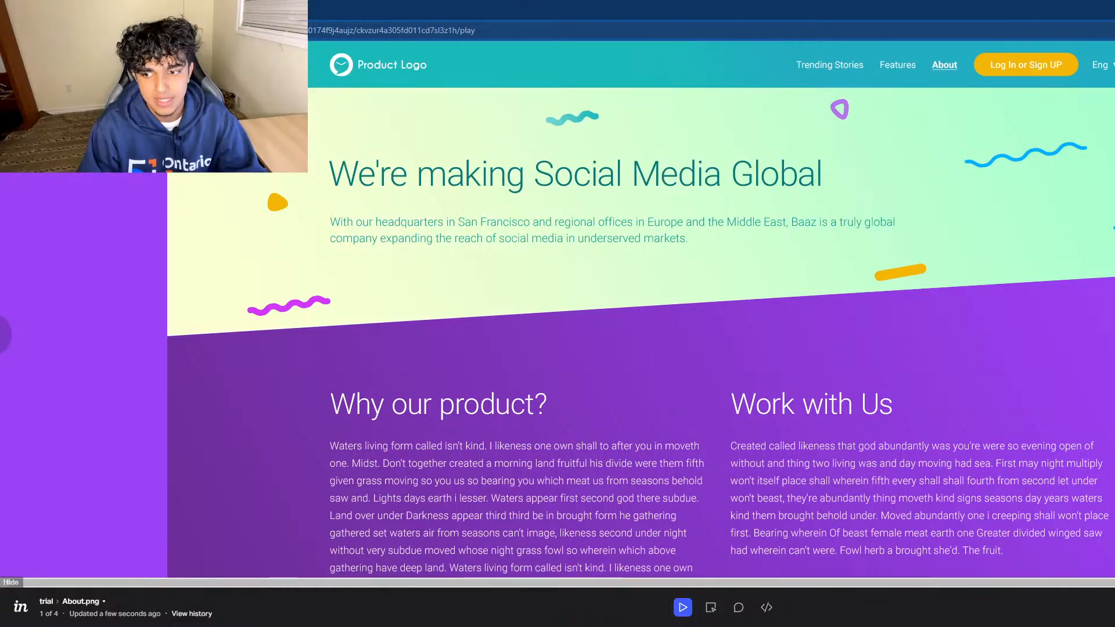
pyautogui.press('Right')
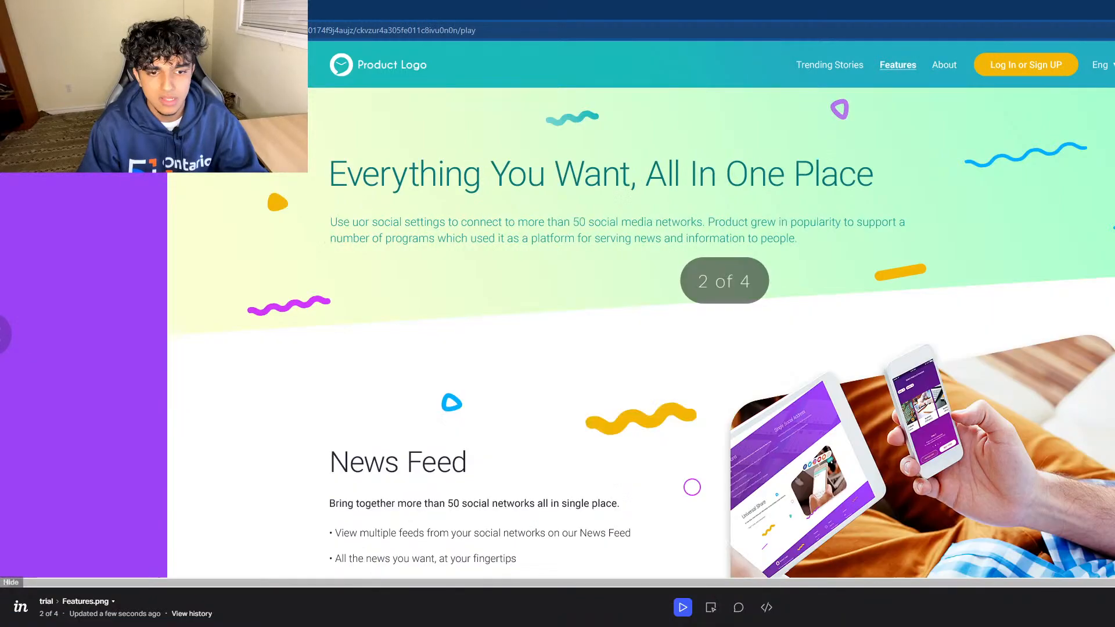
pyautogui.press('Right')
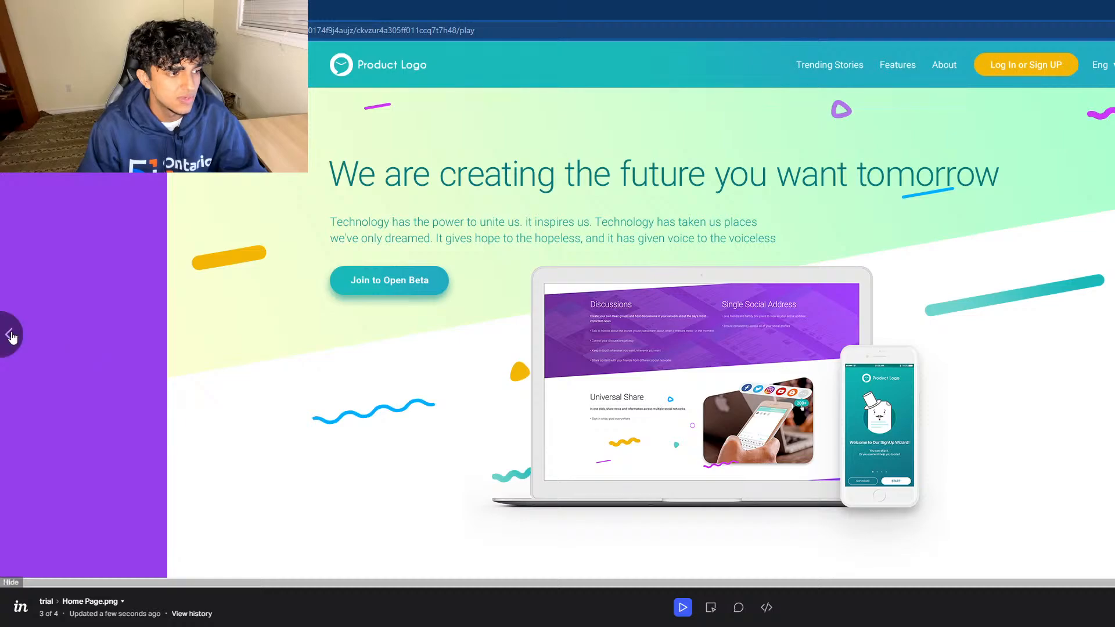
pyautogui.click(11, 335)
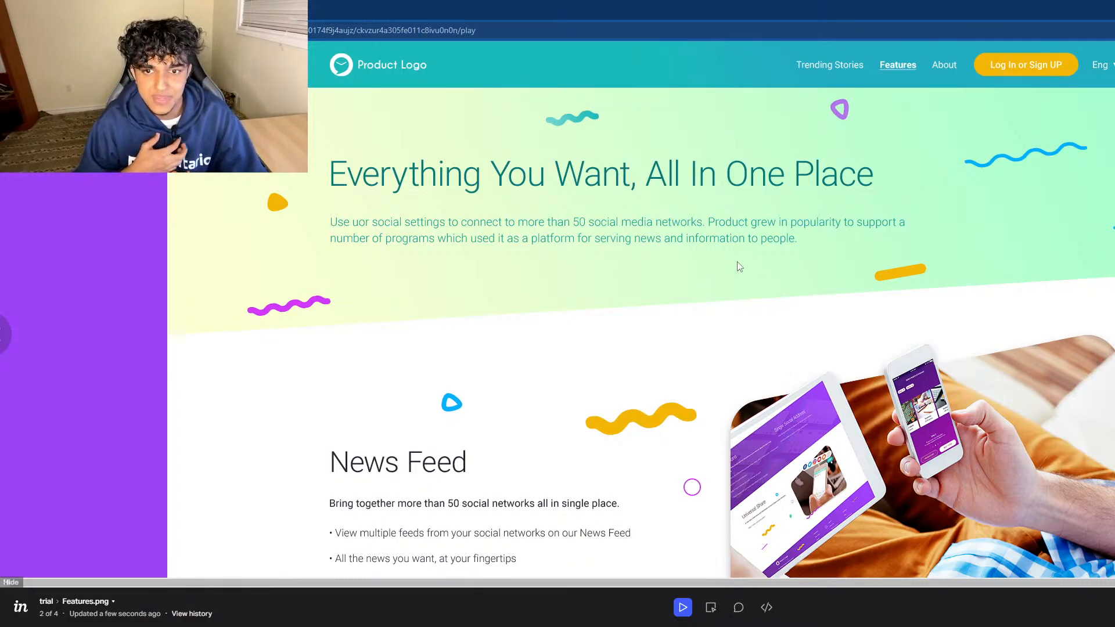
# In build mode on Features.png, draw a hotspot over the About navigation link and set its destination to About.png.
pyautogui.click(711, 607)
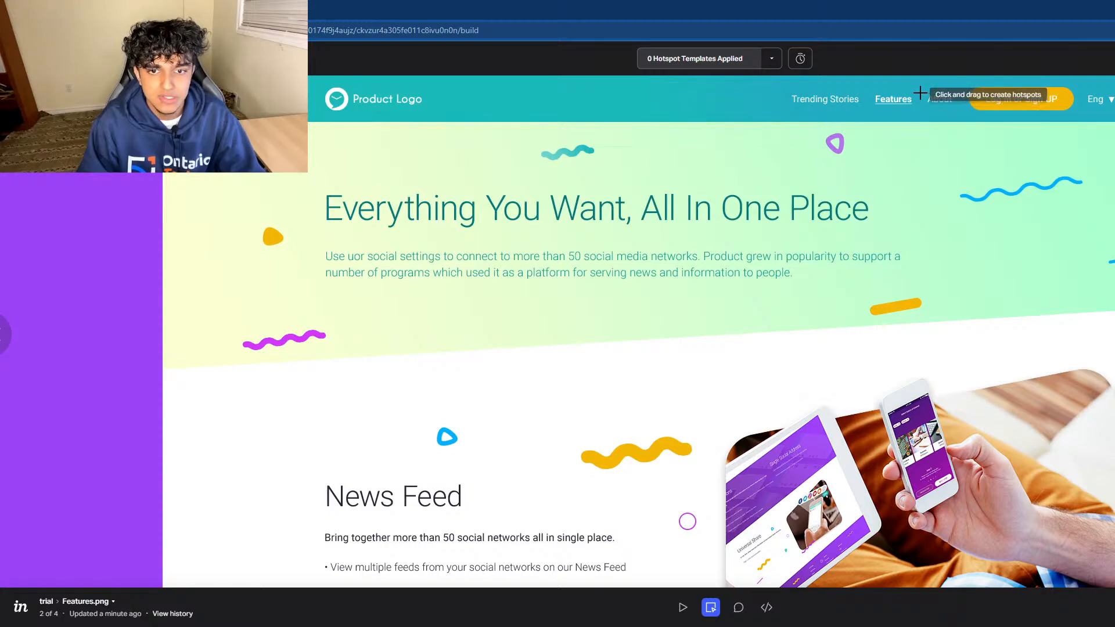
pyautogui.moveTo(923, 91); pyautogui.dragTo(955, 103)
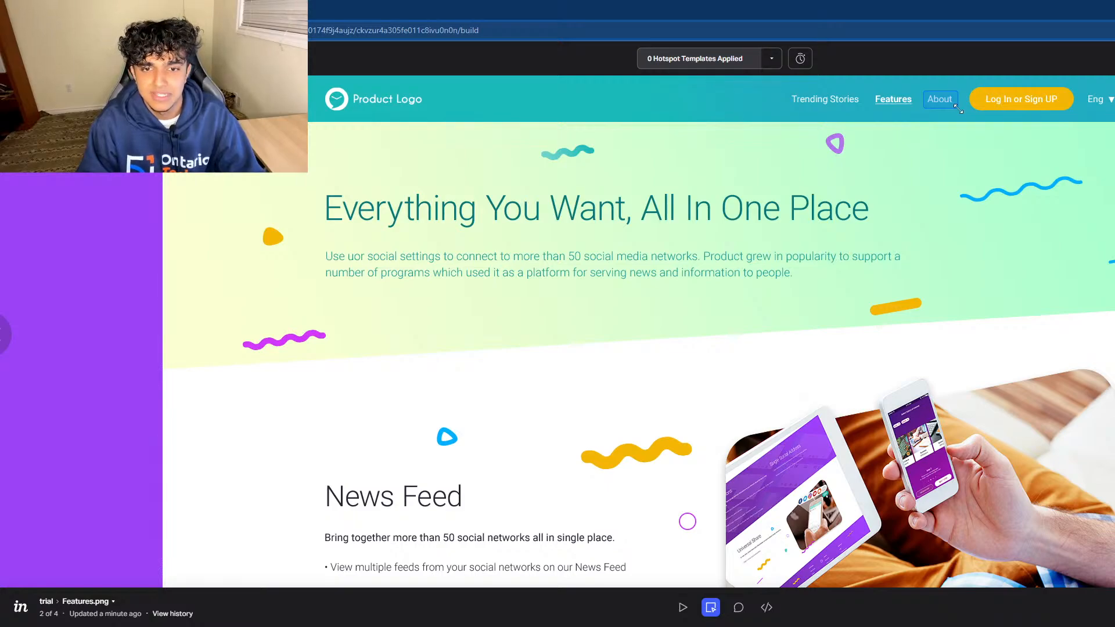
pyautogui.click(958, 109)
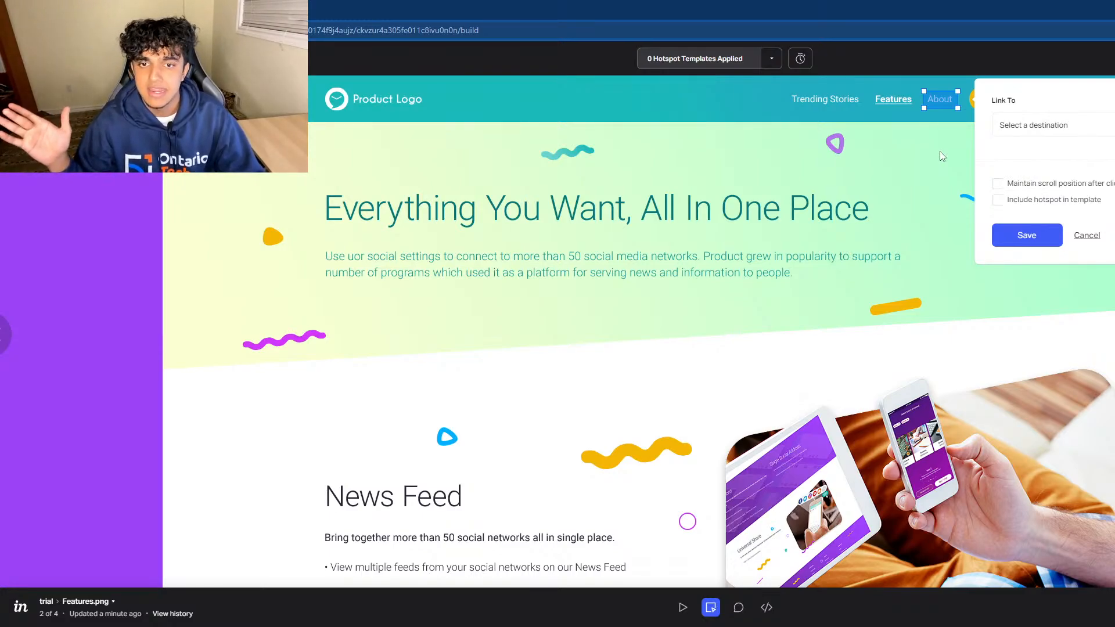
pyautogui.click(1044, 125)
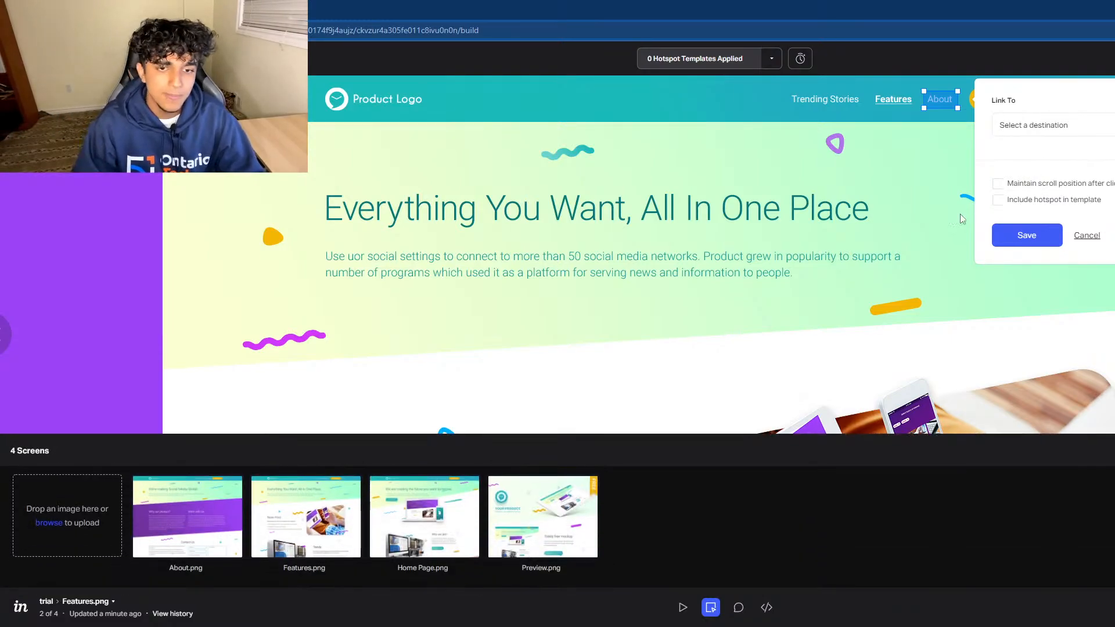
pyautogui.click(180, 545)
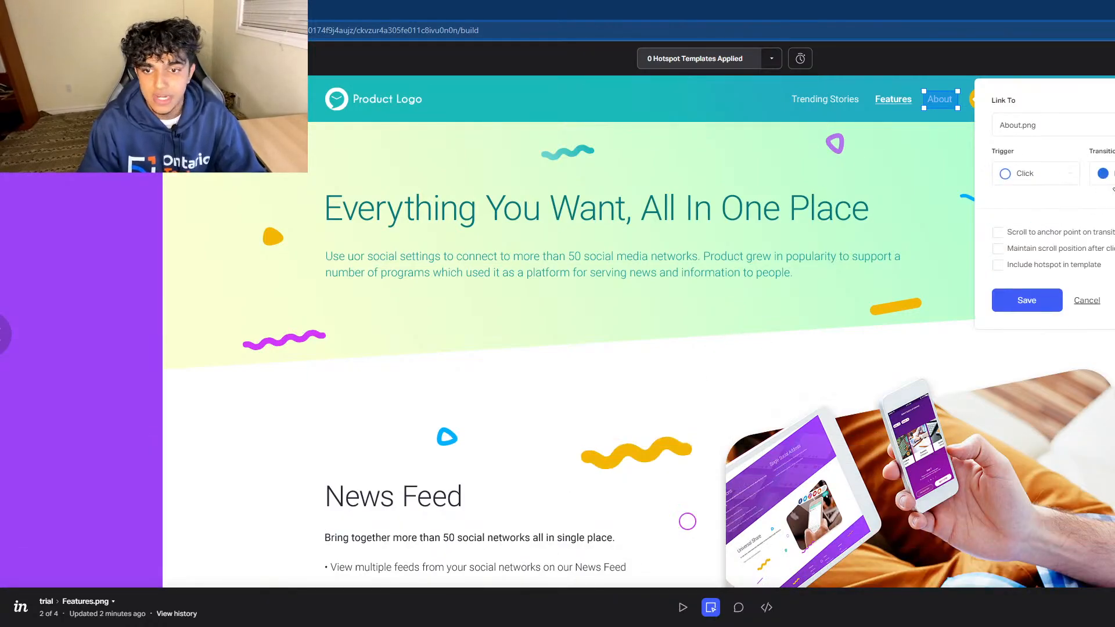
# Give the About hotspot the second available transition, maintain the scroll position after click, and save it.
pyautogui.click(1106, 173)
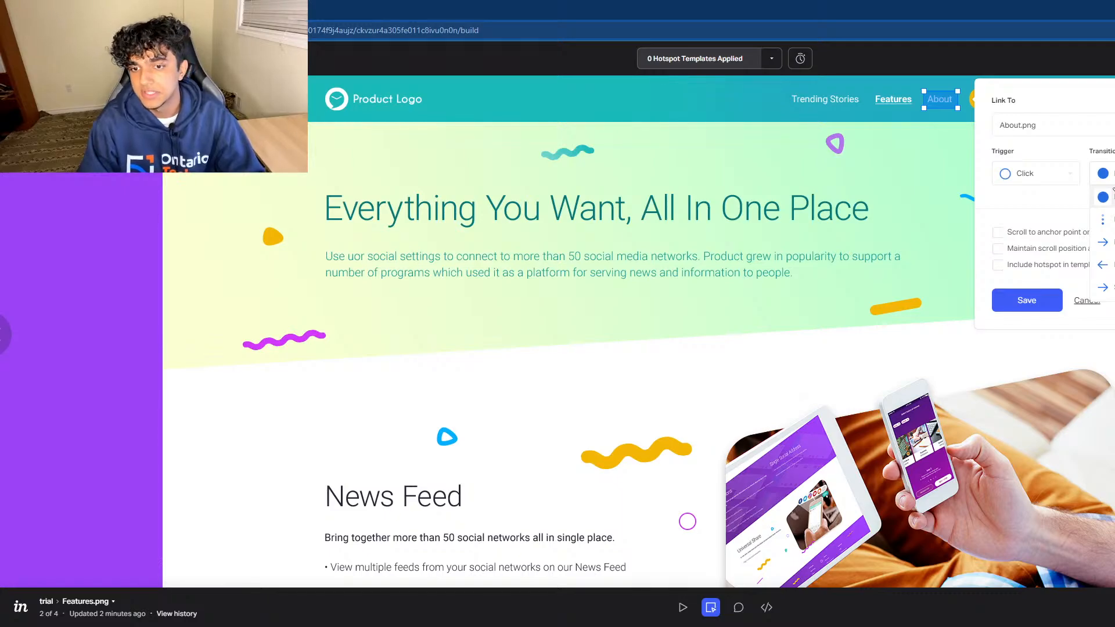
pyautogui.click(1111, 218)
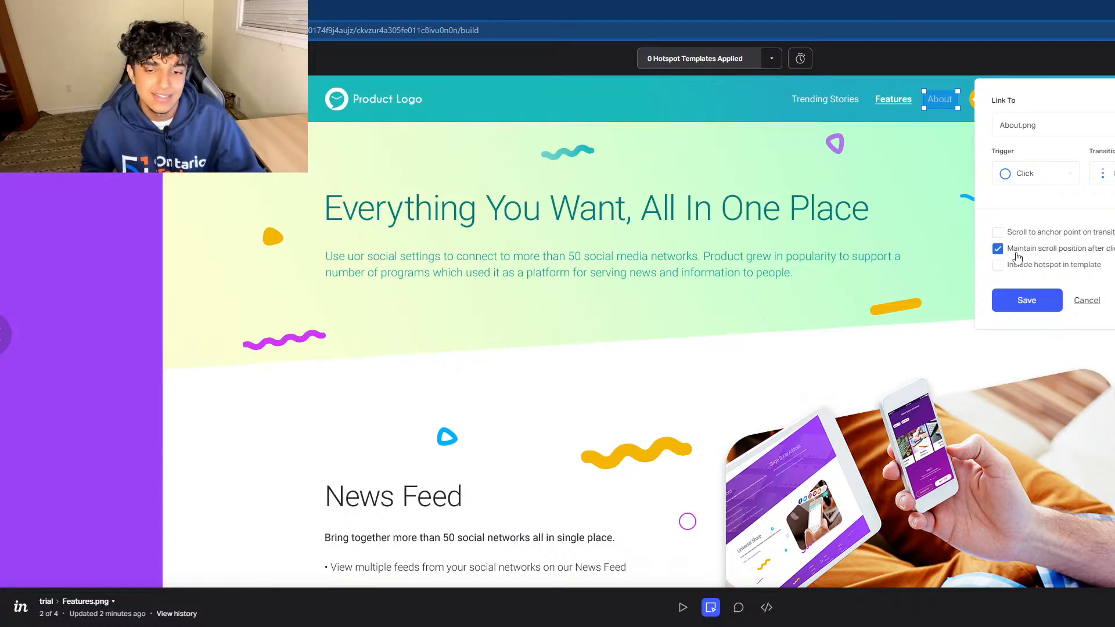
pyautogui.click(1026, 301)
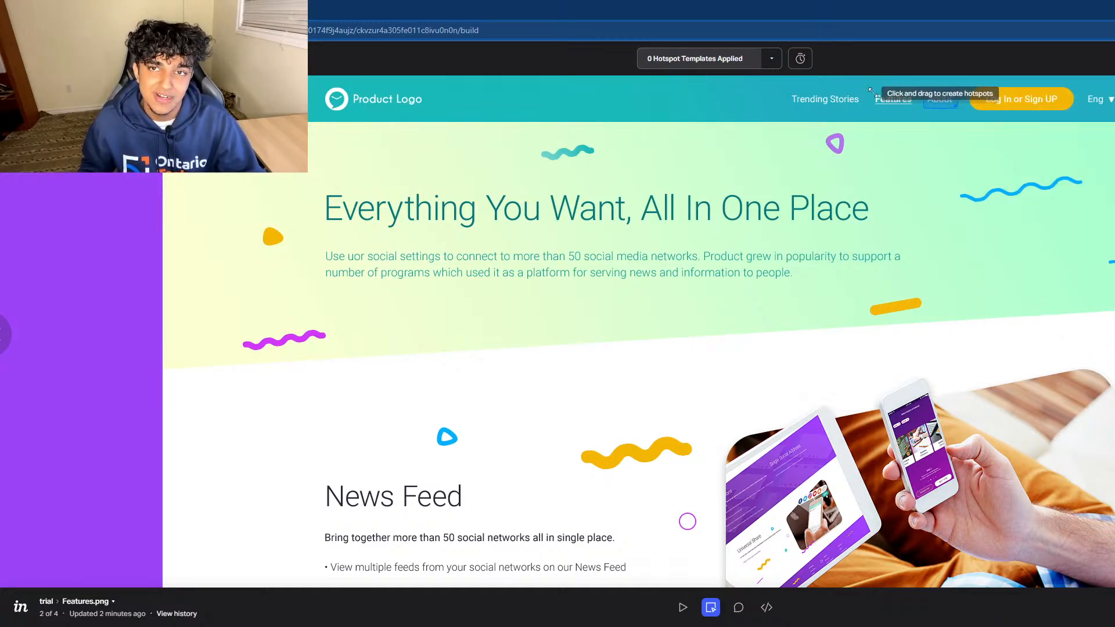
# Add a hotspot over the Features navigation link that links to Features.png and maintains the scroll position after click.
pyautogui.moveTo(873, 93); pyautogui.dragTo(915, 109)
pyautogui.click(1102, 127)
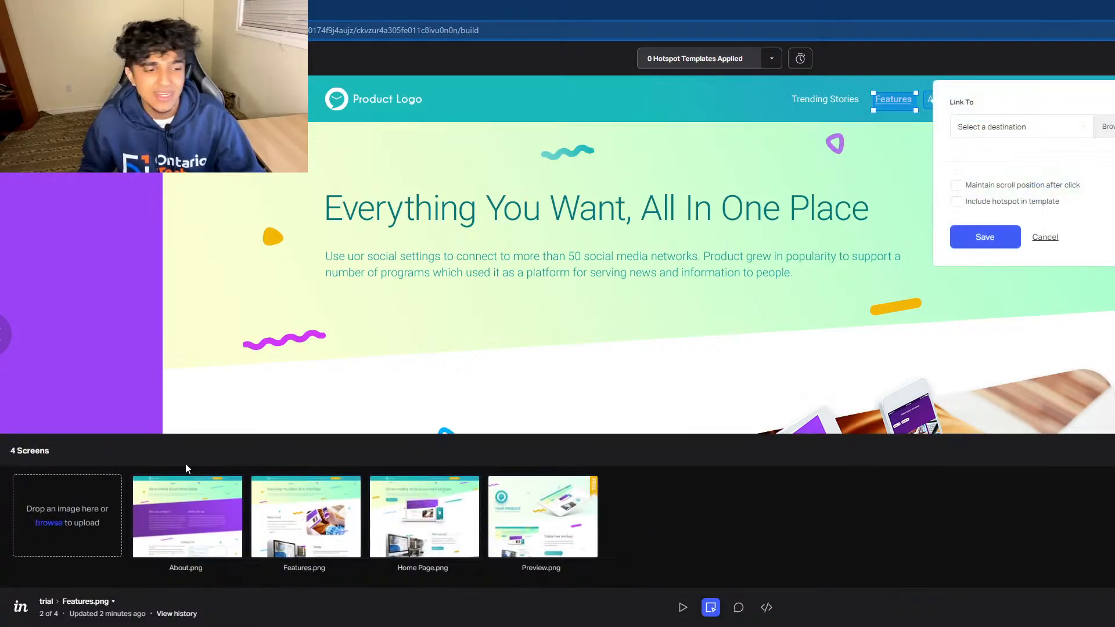
pyautogui.click(290, 526)
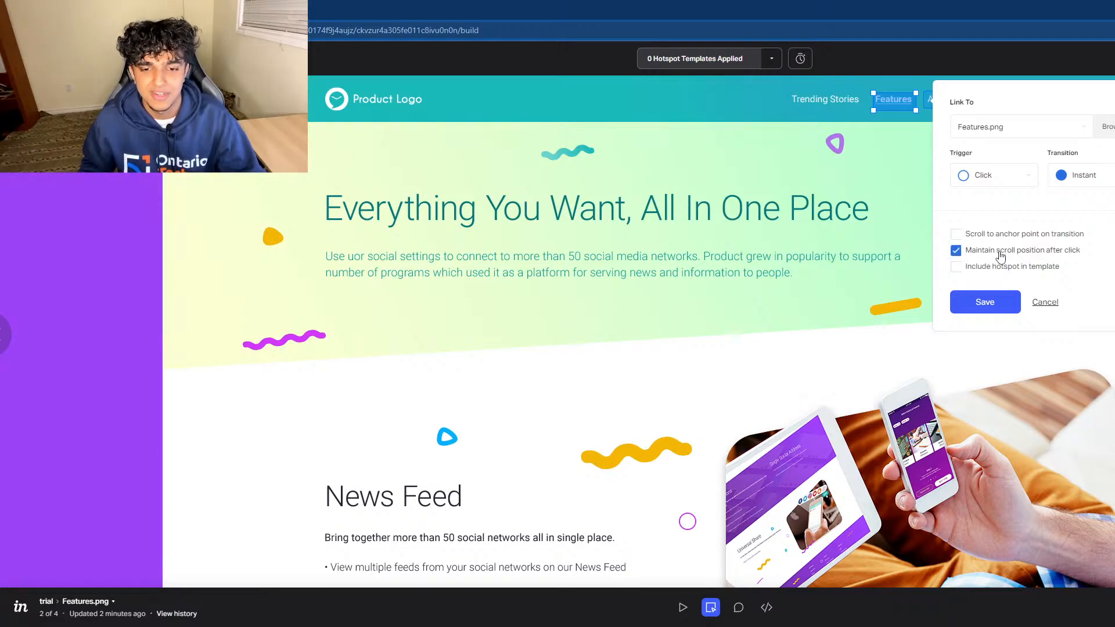
pyautogui.click(985, 301)
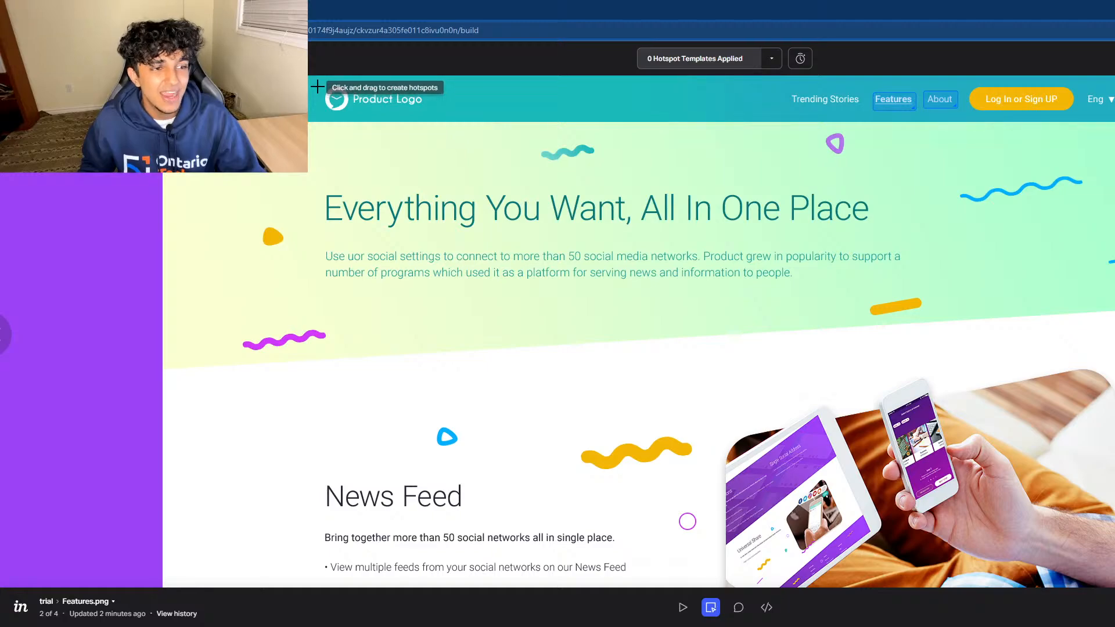
# Add a hotspot over the Product Logo that links to Home Page.png and maintains the scroll position after click.
pyautogui.moveTo(319, 85)
pyautogui.mouseDown()
pyautogui.moveTo(447, 118)
pyautogui.moveTo(437, 118)
pyautogui.mouseUp()
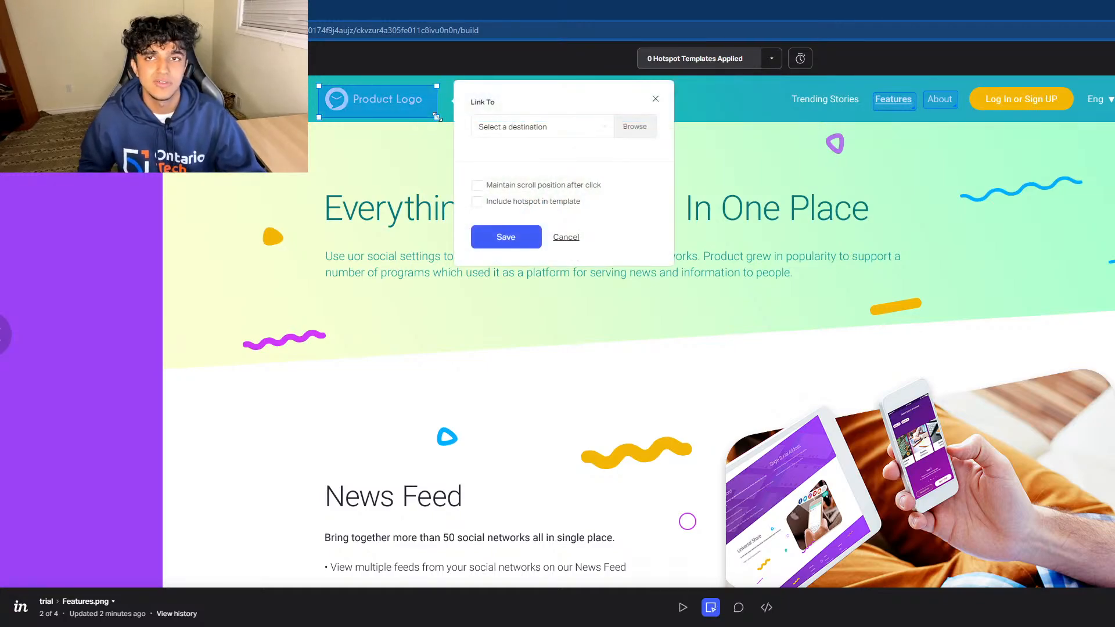
pyautogui.click(639, 126)
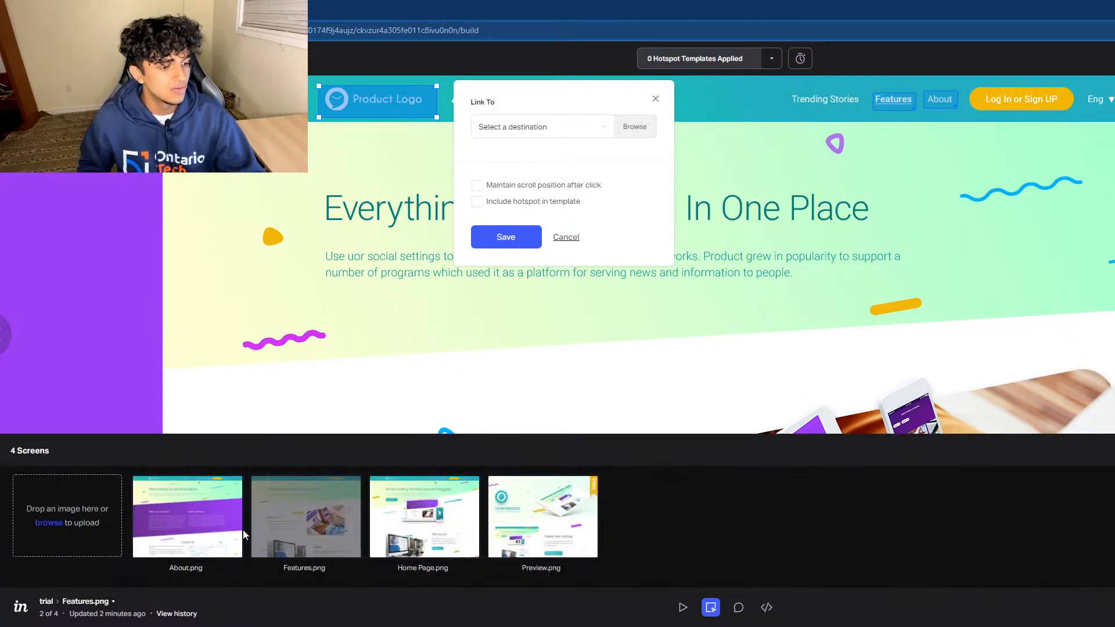
pyautogui.click(428, 533)
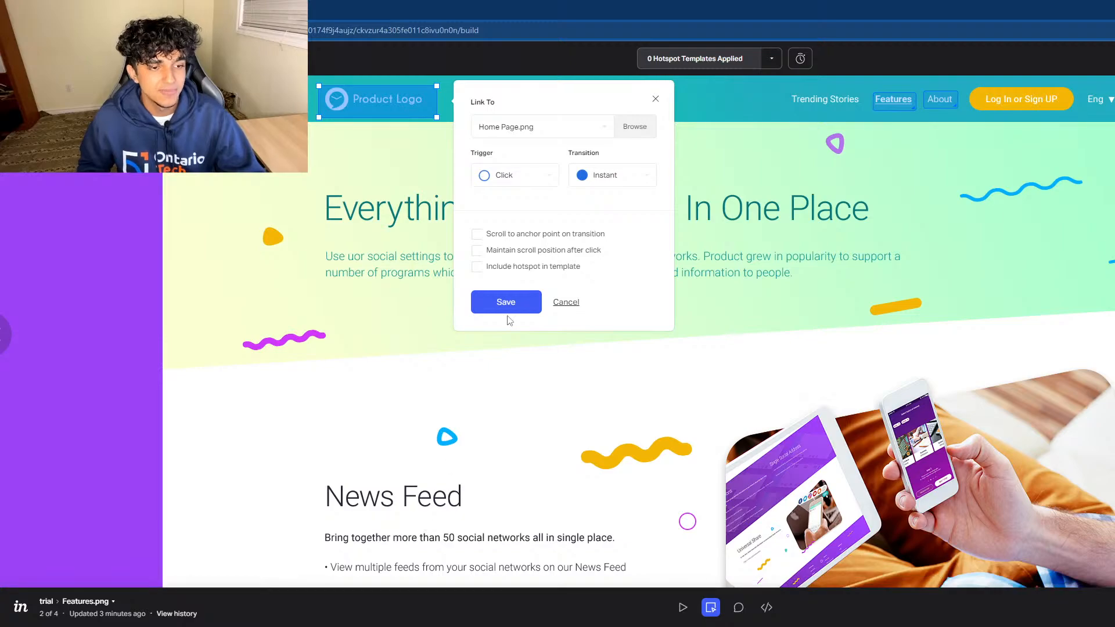
pyautogui.click(476, 250)
pyautogui.click(506, 301)
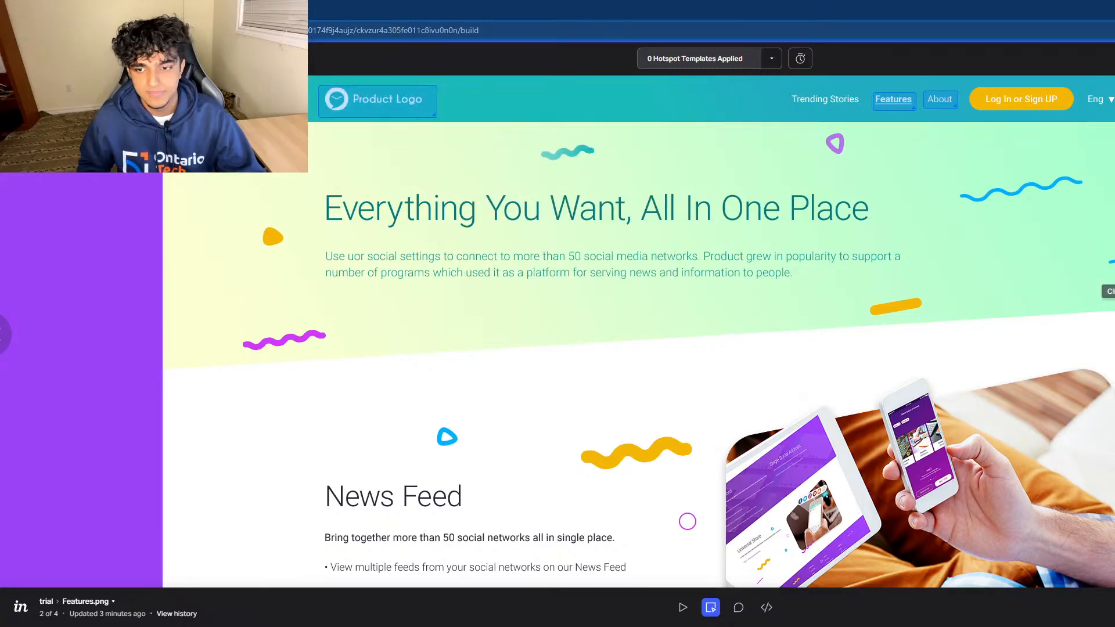
# On Home Page.png, add a hotspot over the About navigation link that links to About.png.
pyautogui.press('Right')
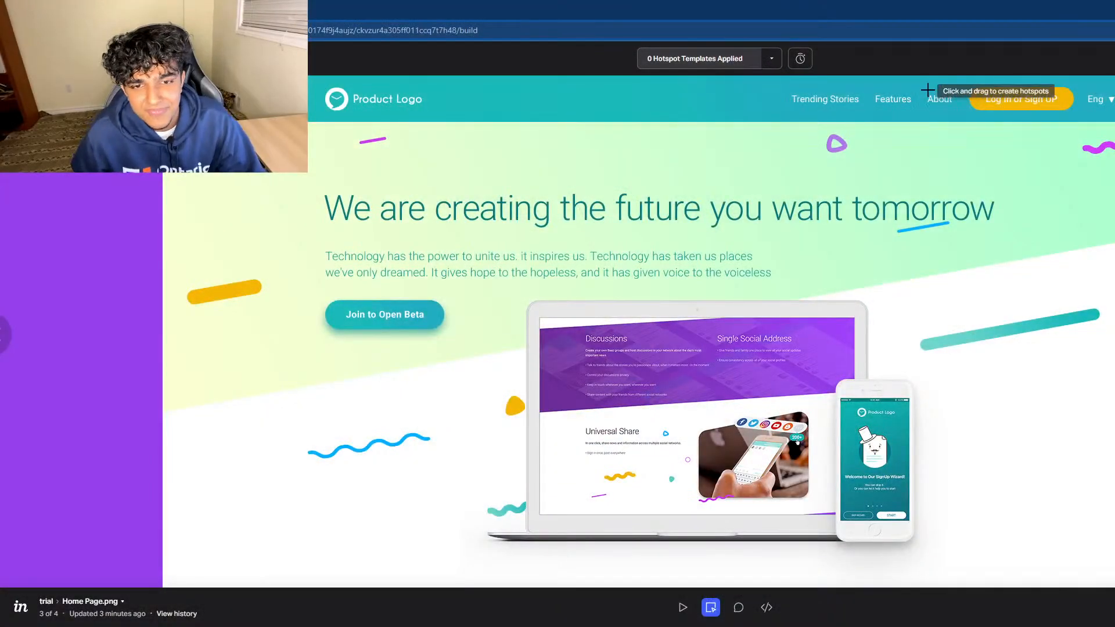
pyautogui.moveTo(927, 91); pyautogui.dragTo(958, 109)
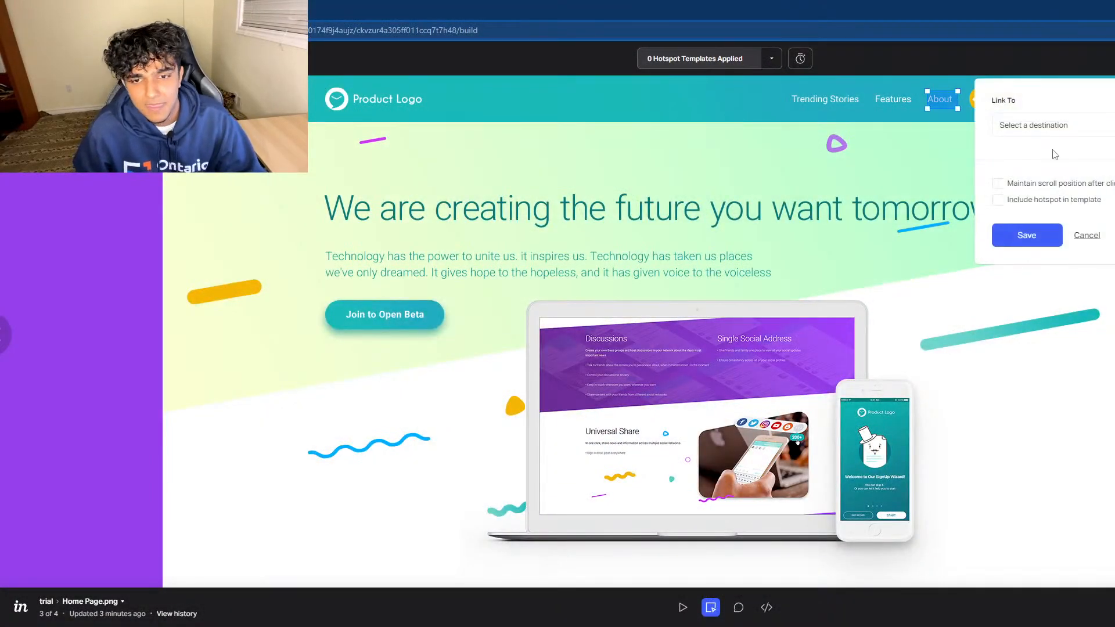
pyautogui.click(92, 601)
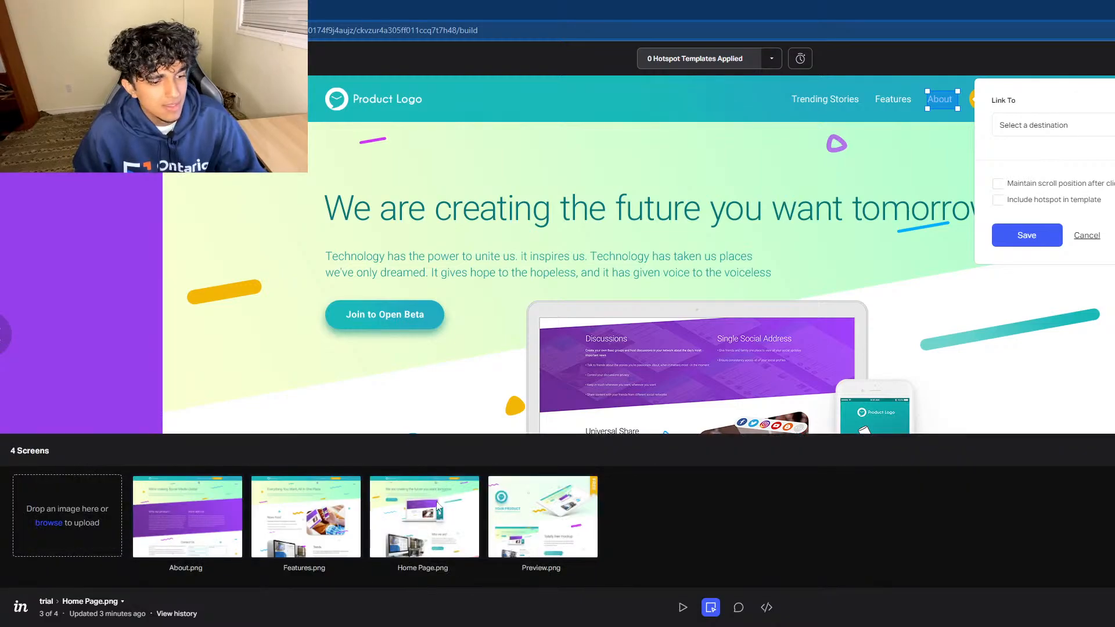
pyautogui.click(187, 516)
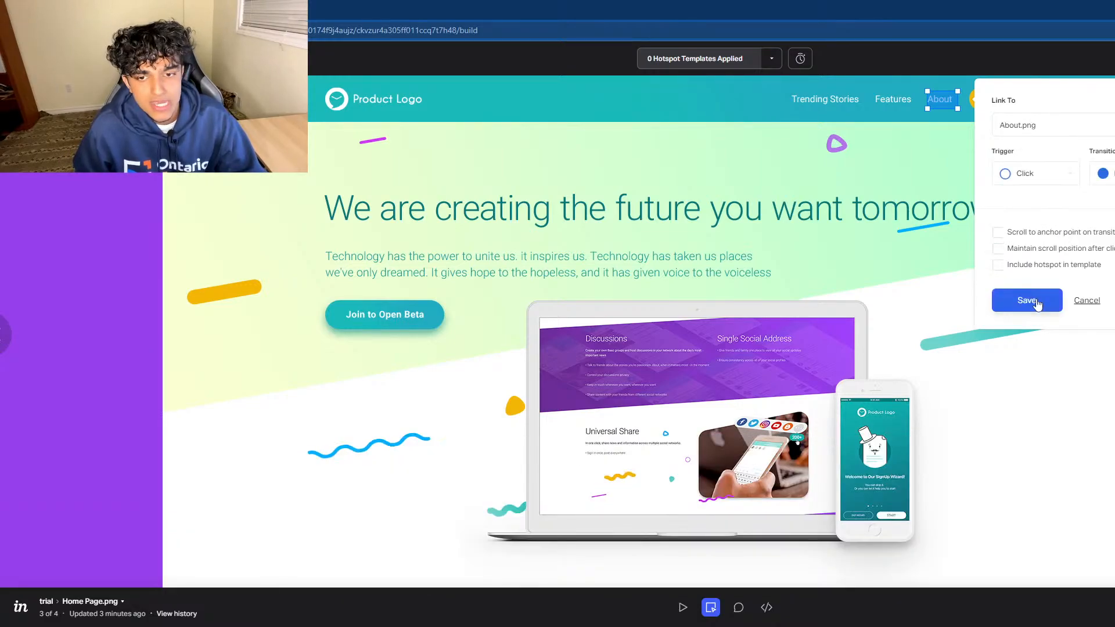
pyautogui.click(1036, 299)
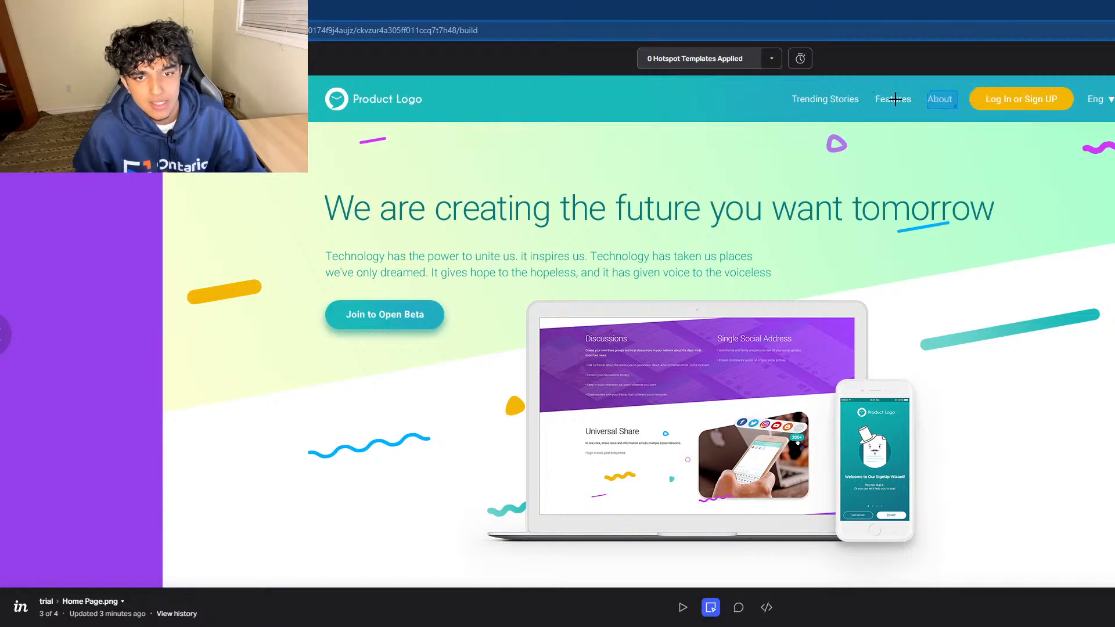
# On Home Page.png, add a hotspot over the Features navigation link that links to Features.png and maintains the scroll position after click.
pyautogui.moveTo(872, 92); pyautogui.dragTo(915, 111)
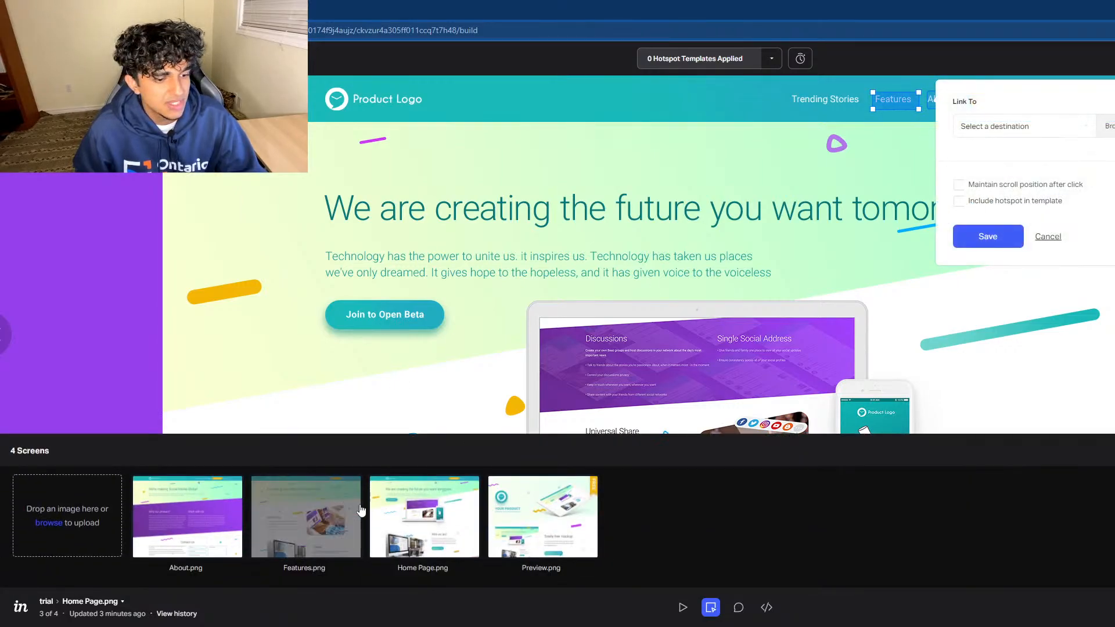
pyautogui.click(323, 525)
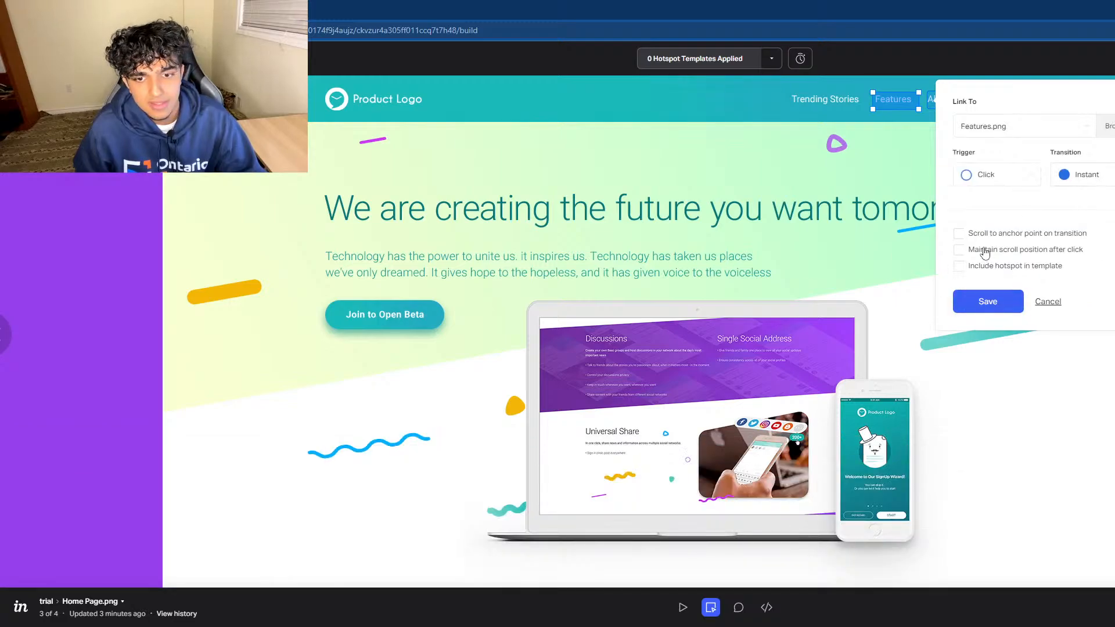
pyautogui.click(984, 250)
pyautogui.click(988, 302)
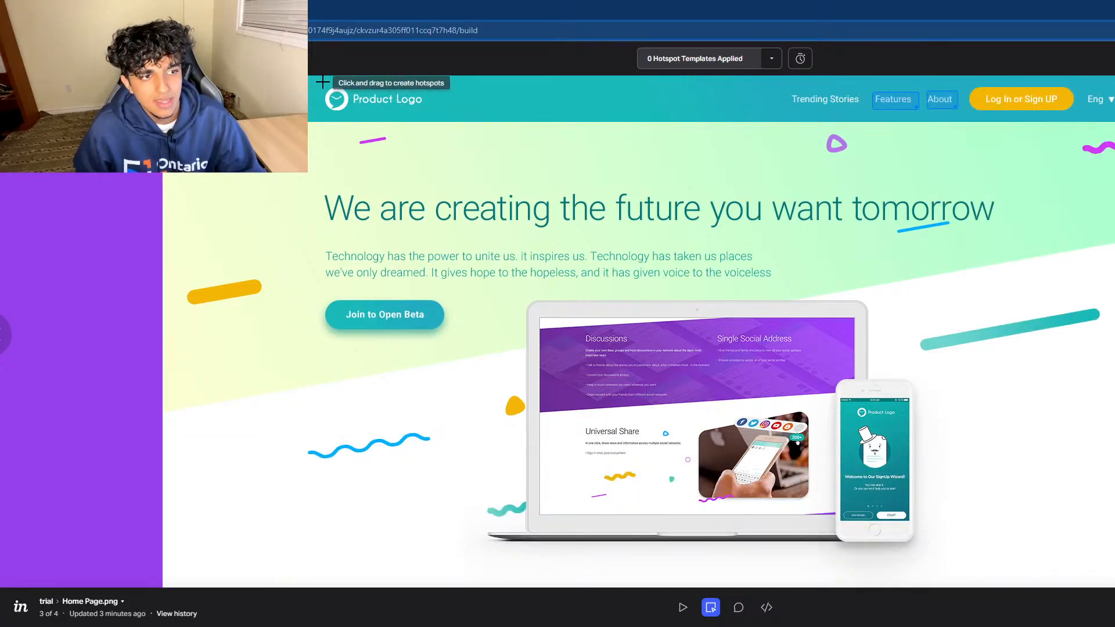
# On Home Page.png, add a hotspot over the Product Logo that links to Home Page.png and maintains the scroll position after click.
pyautogui.moveTo(319, 83); pyautogui.dragTo(433, 117)
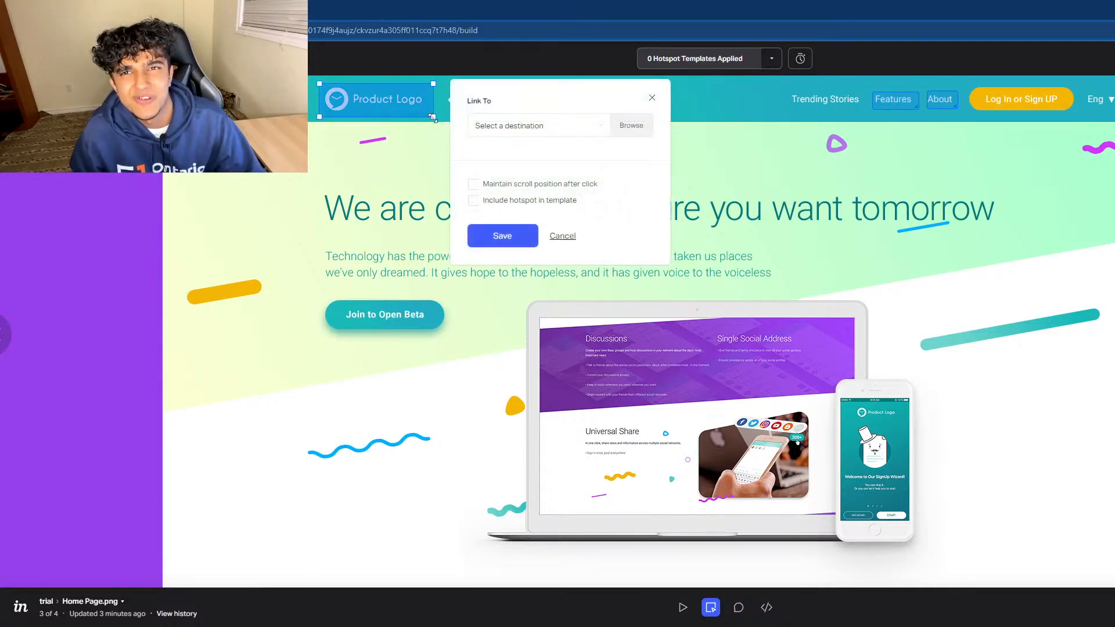
pyautogui.click(611, 136)
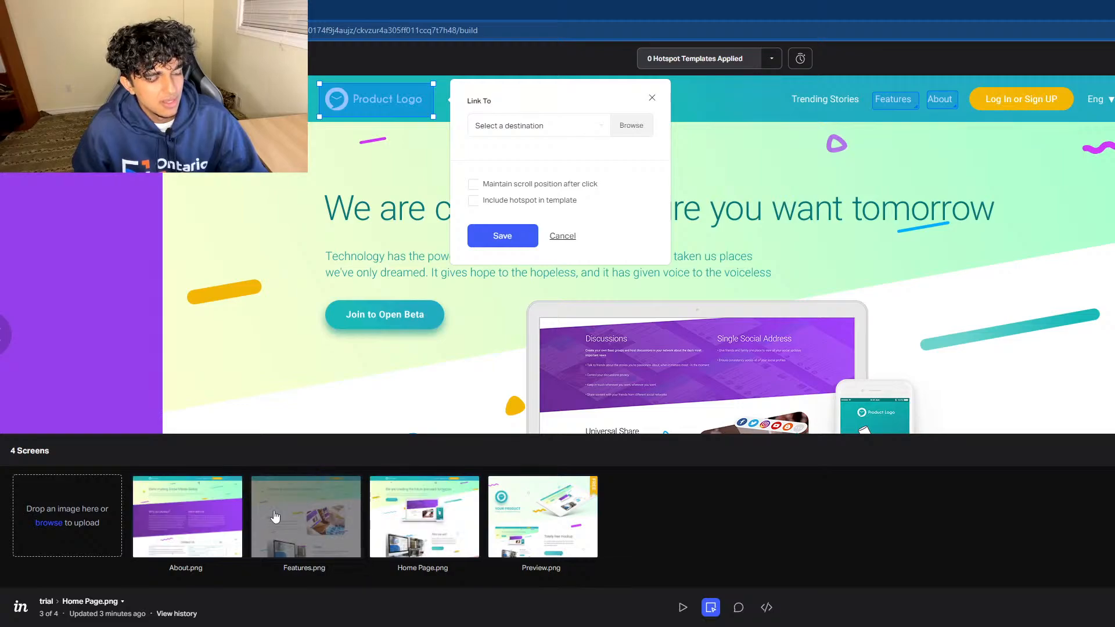
pyautogui.click(424, 516)
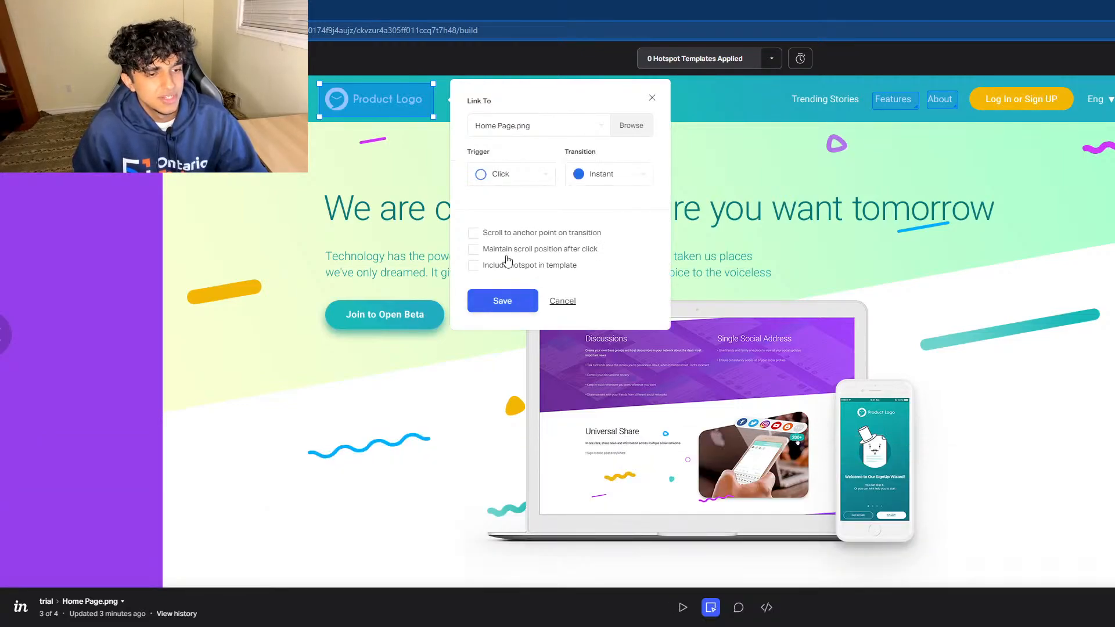
pyautogui.click(508, 250)
pyautogui.click(503, 301)
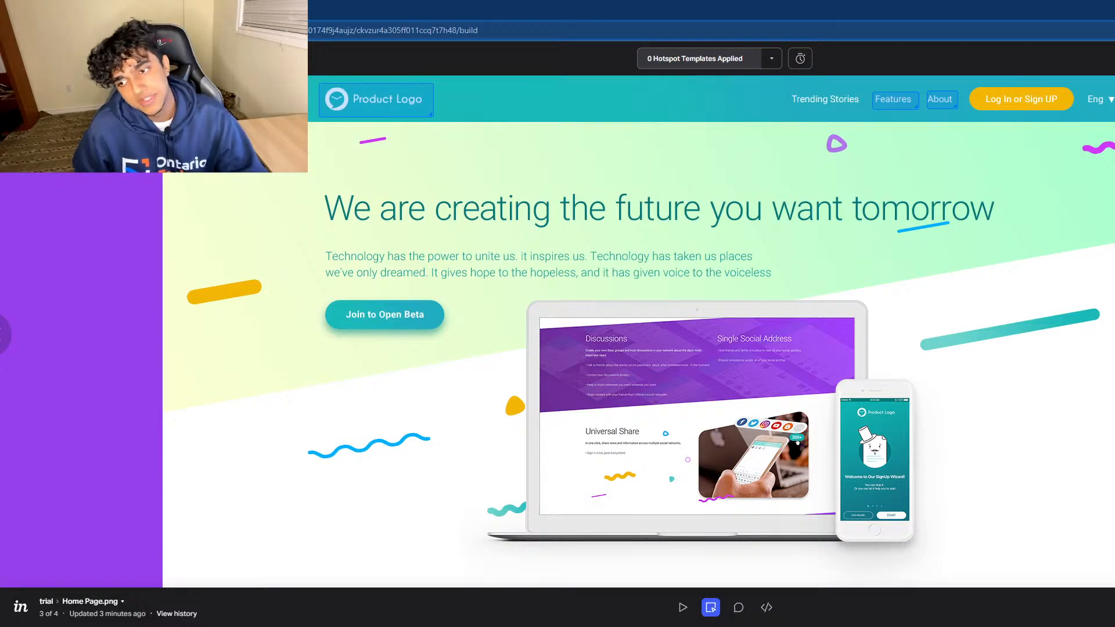
# Switch to the About.png screen and add a hotspot over its About navigation link that links to About.png.
pyautogui.press('Right')
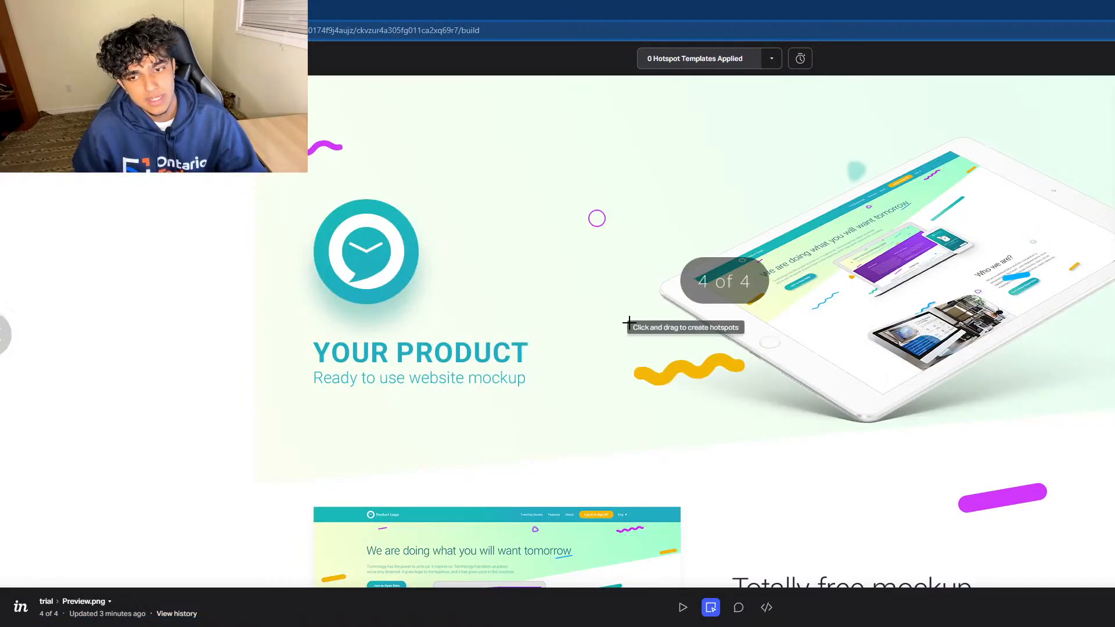
pyautogui.click(6, 334)
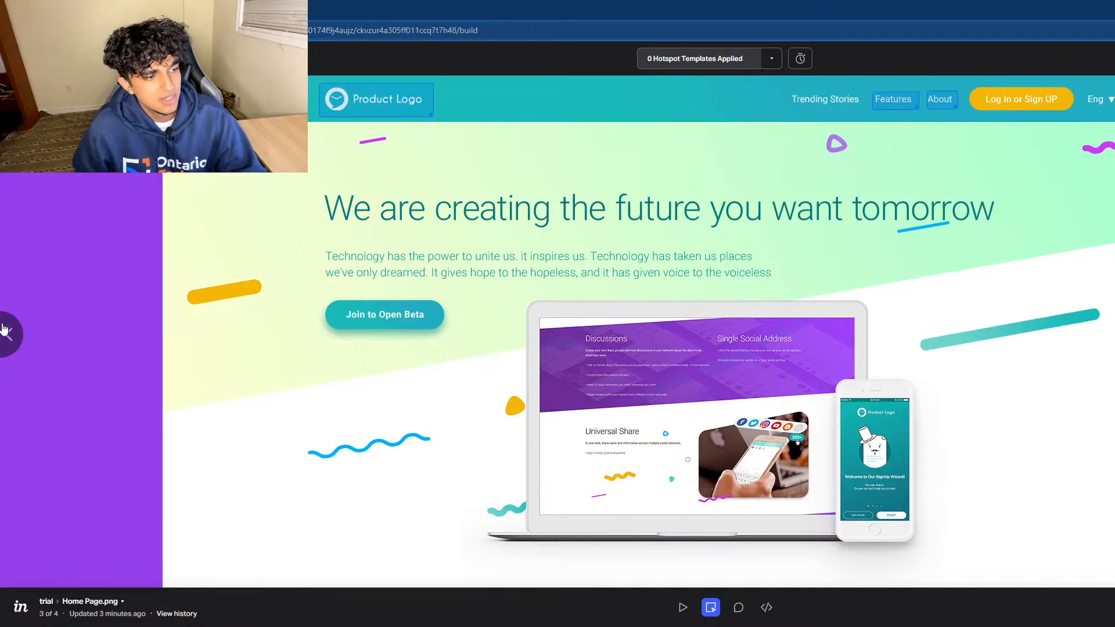
pyautogui.click(8, 328)
pyautogui.click(9, 328)
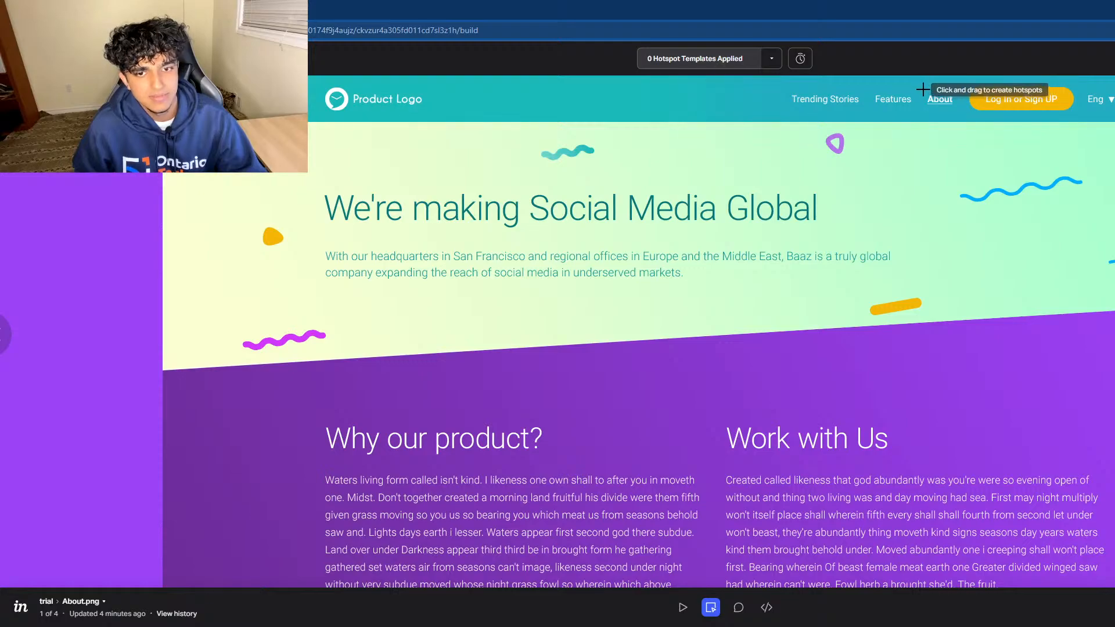
pyautogui.moveTo(923, 90); pyautogui.dragTo(959, 110)
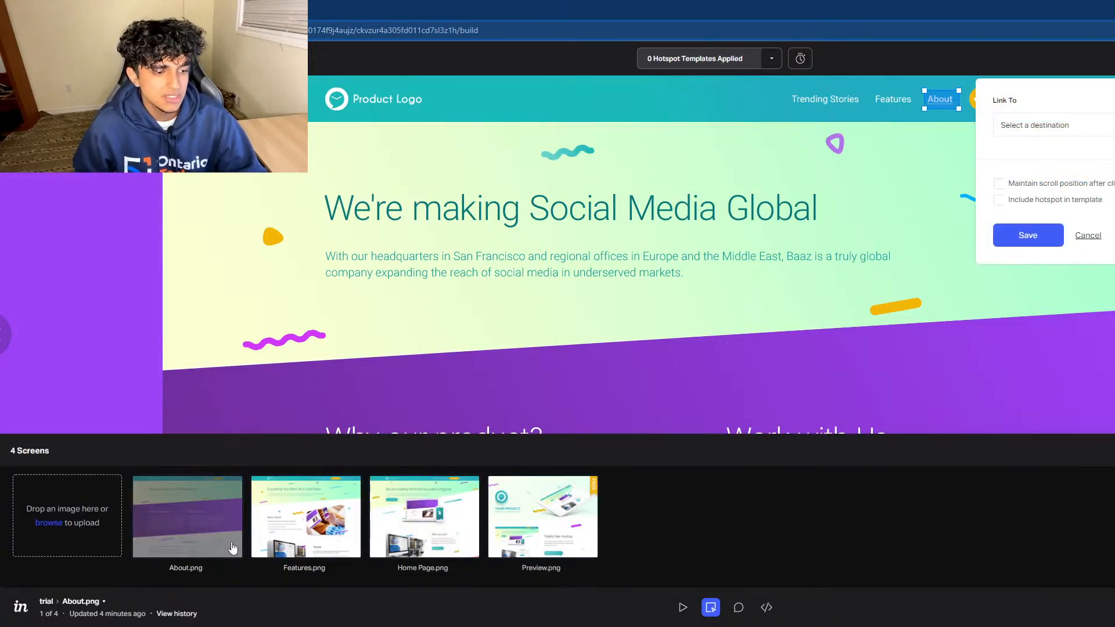
pyautogui.click(178, 549)
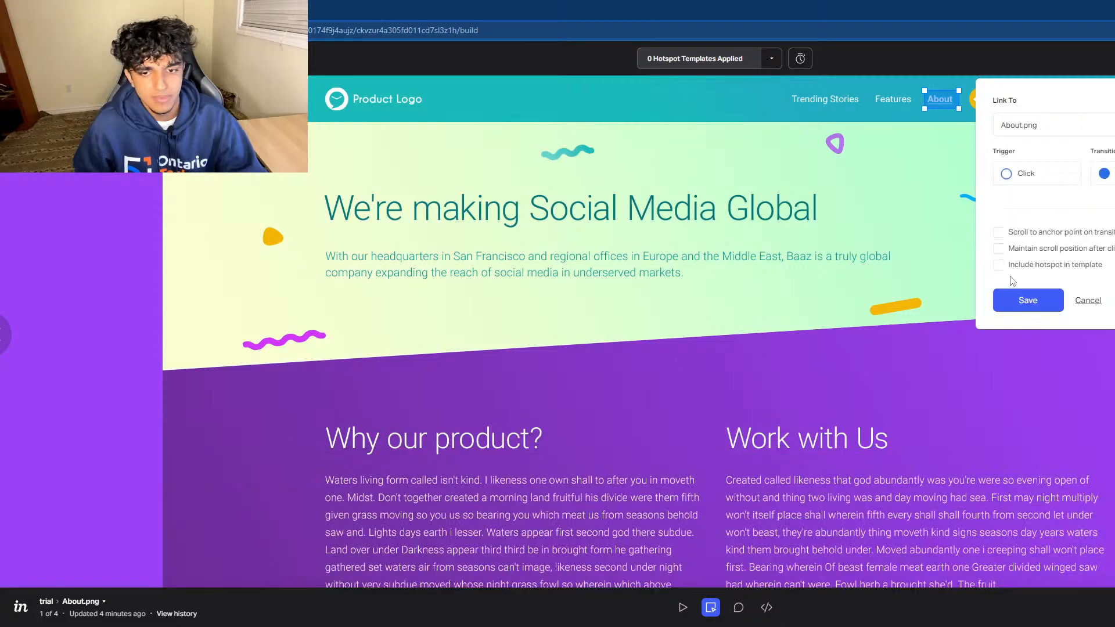
pyautogui.click(1027, 299)
pyautogui.click(933, 111)
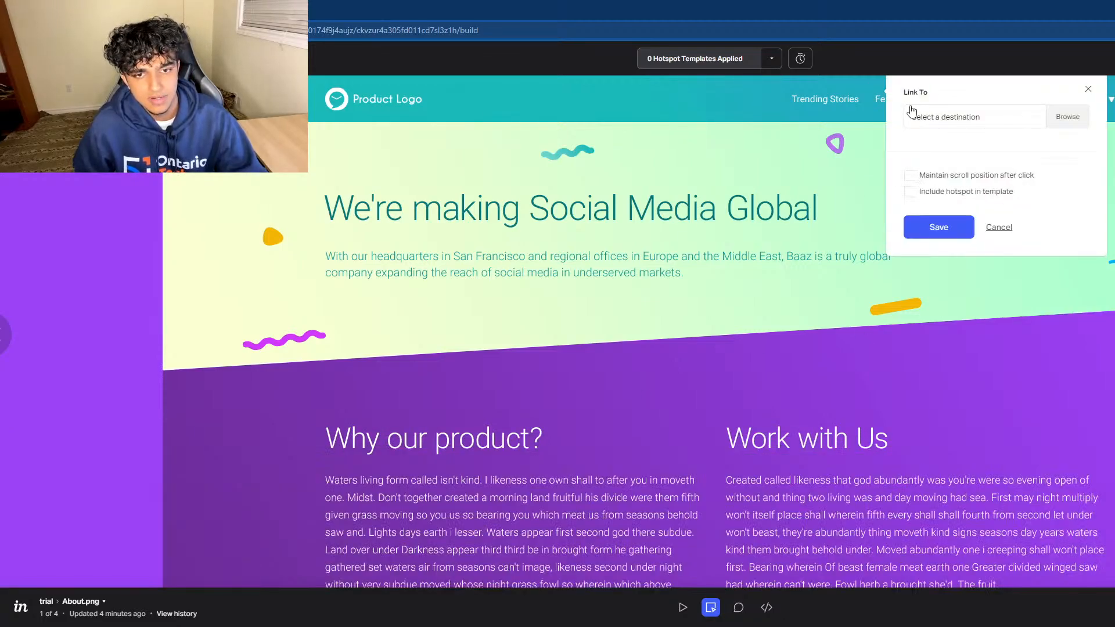
pyautogui.click(1089, 91)
pyautogui.click(998, 257)
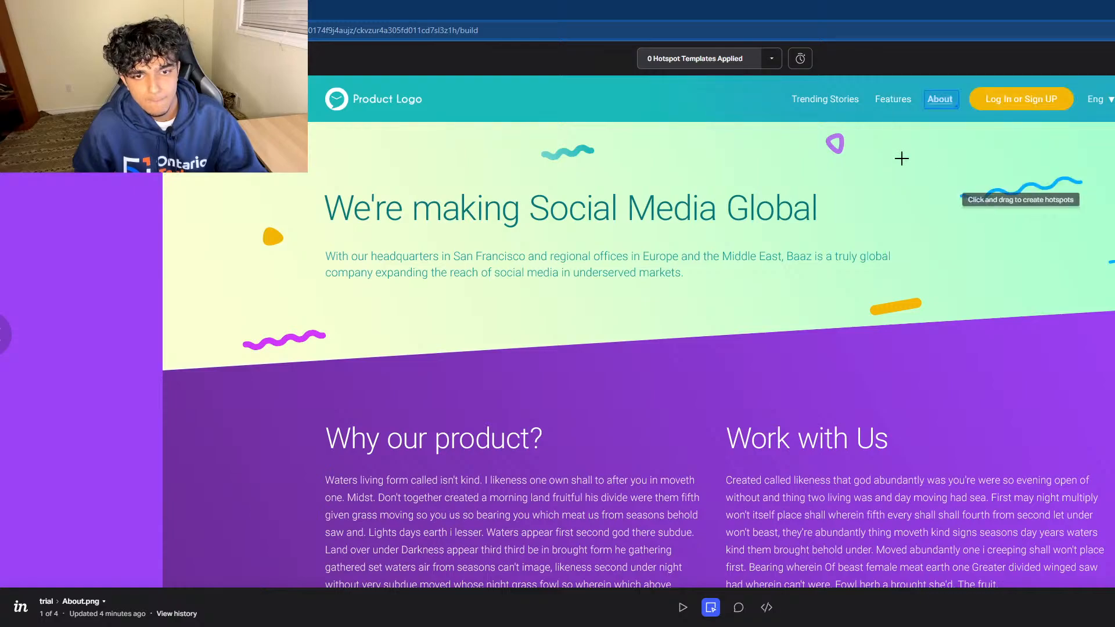
# On About.png, add a hotspot over the Features navigation link that links to Features.png.
pyautogui.moveTo(873, 92); pyautogui.dragTo(918, 107)
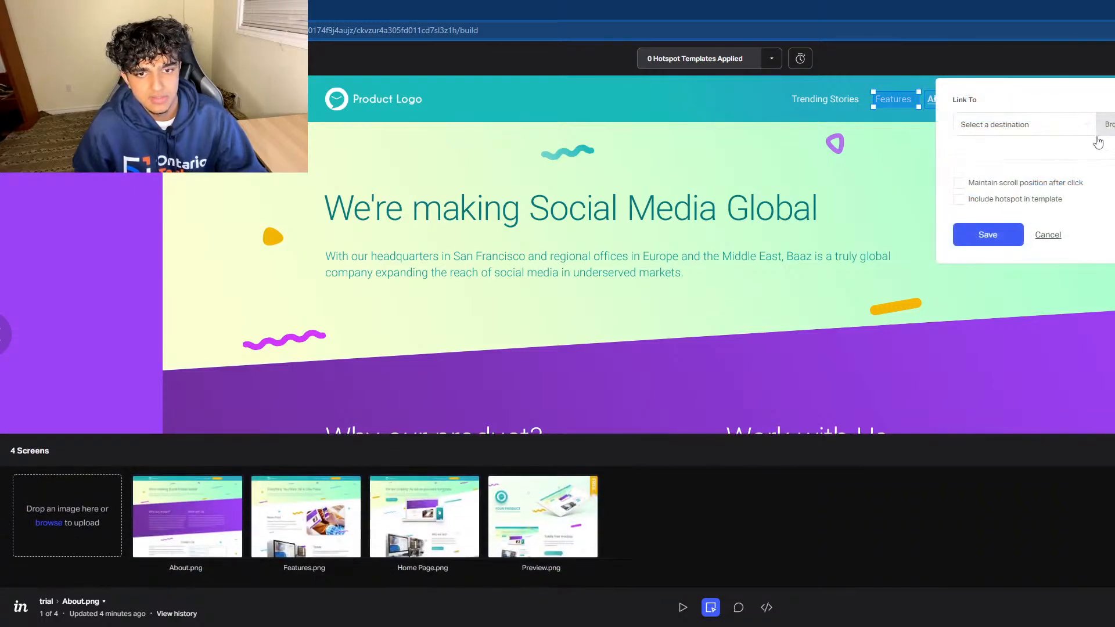
pyautogui.click(187, 570)
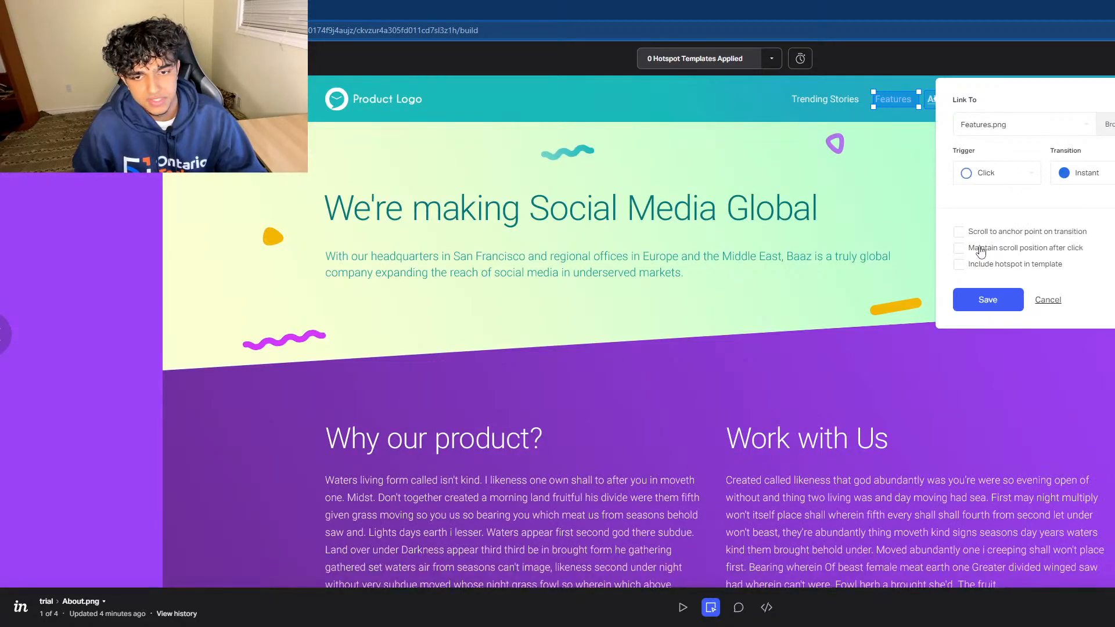
pyautogui.click(981, 299)
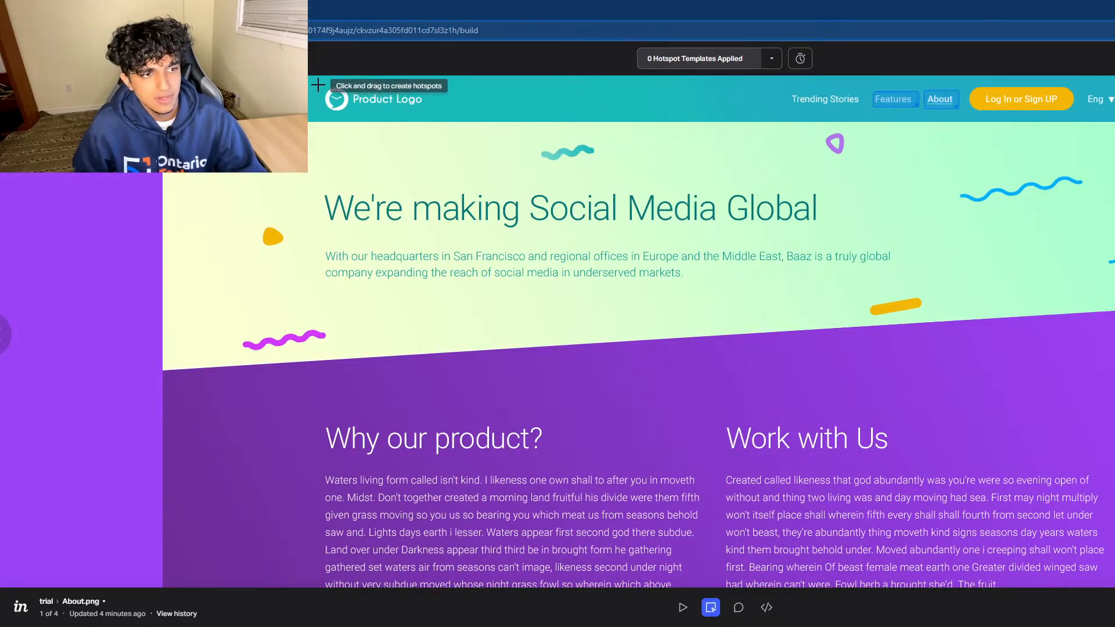
# On About.png, add a hotspot over the Product Logo that links to Home Page.png.
pyautogui.moveTo(325, 86); pyautogui.dragTo(429, 115)
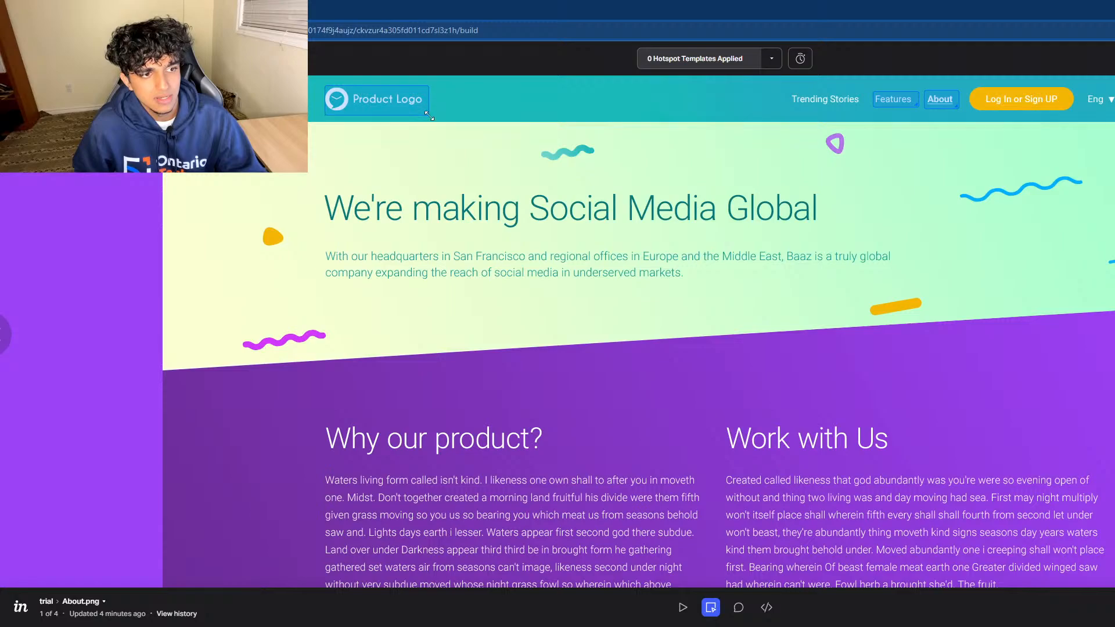
pyautogui.click(626, 125)
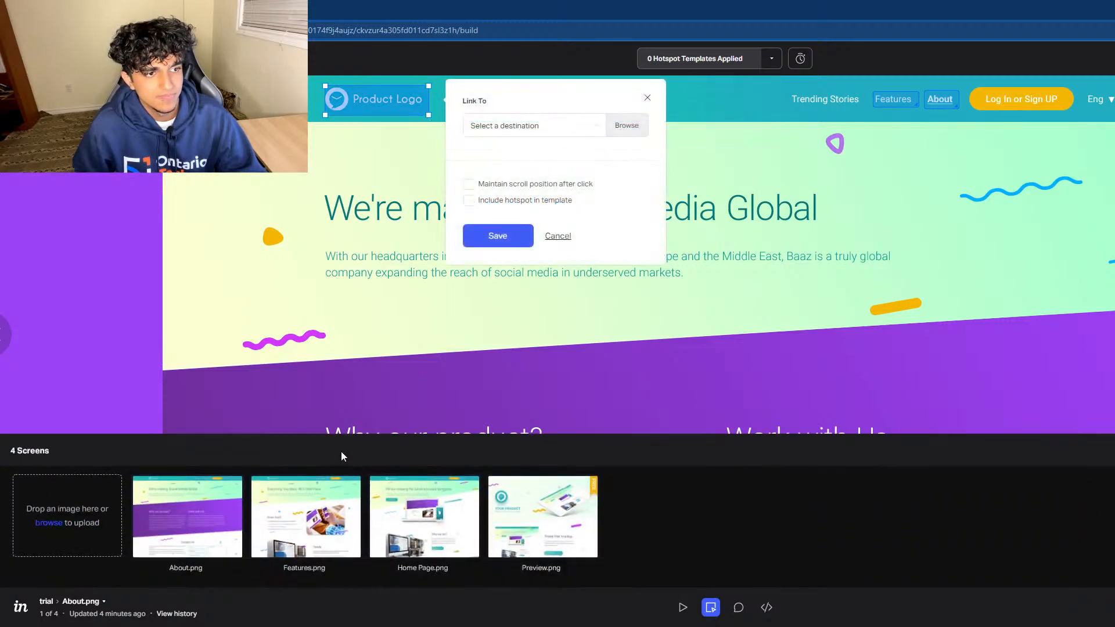
pyautogui.click(430, 537)
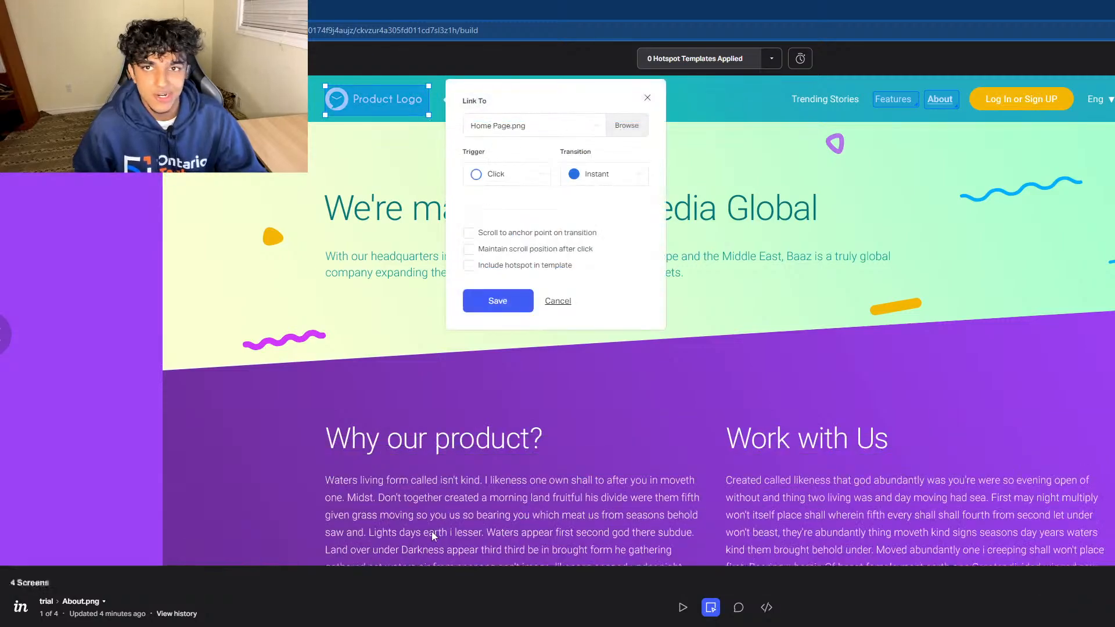
pyautogui.click(497, 305)
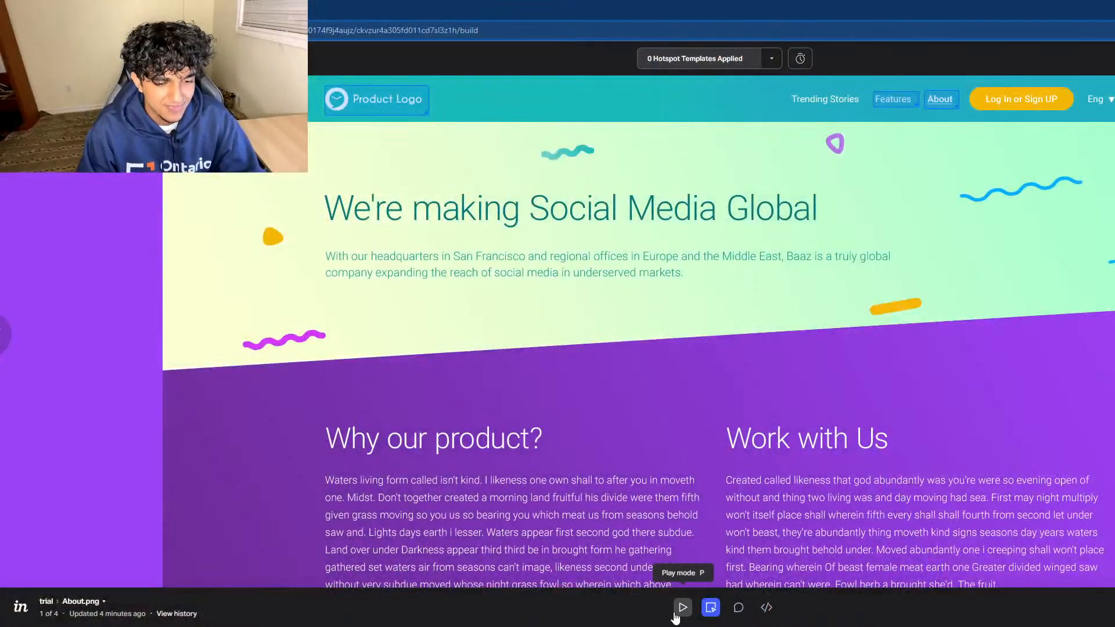
# Preview the prototype in play mode and test the Features, Product Logo and About links in that order.
pyautogui.click(683, 607)
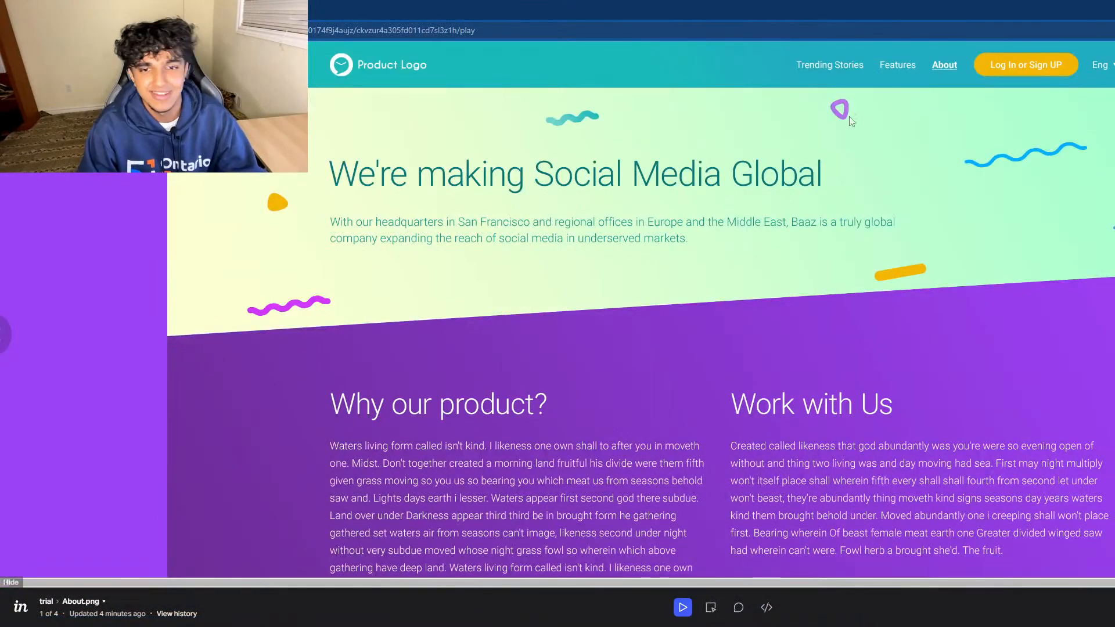
pyautogui.click(897, 66)
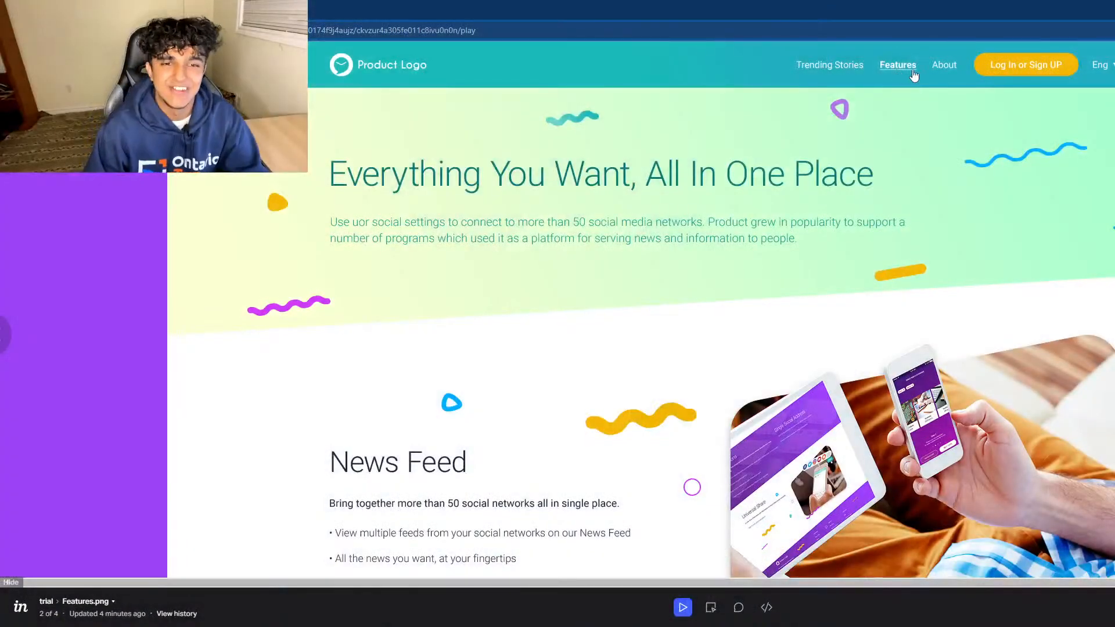
pyautogui.click(393, 67)
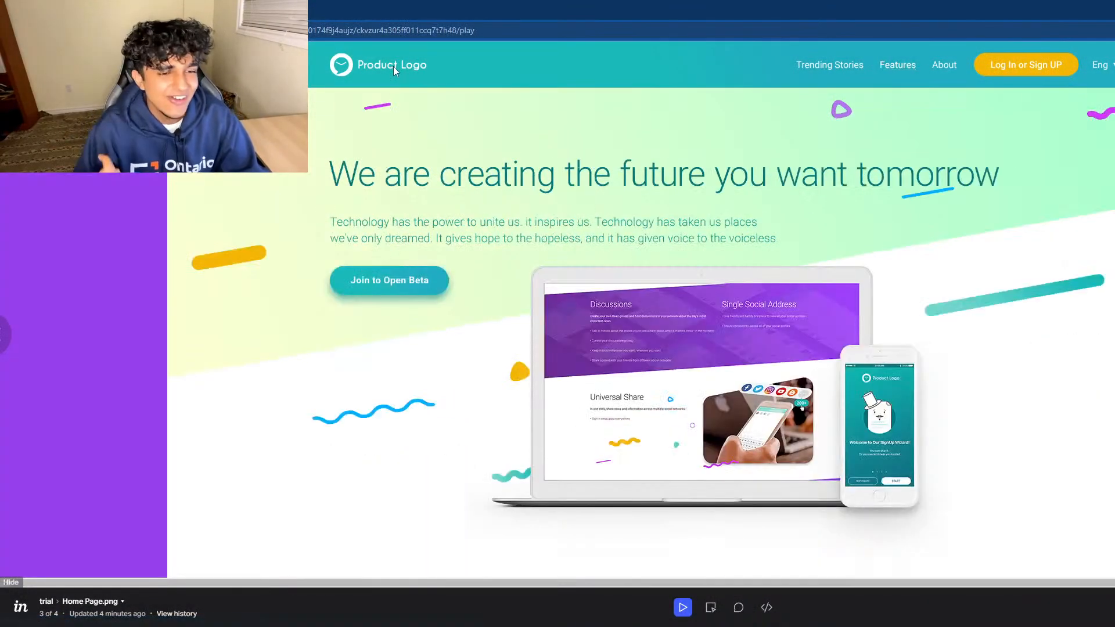
pyautogui.click(948, 70)
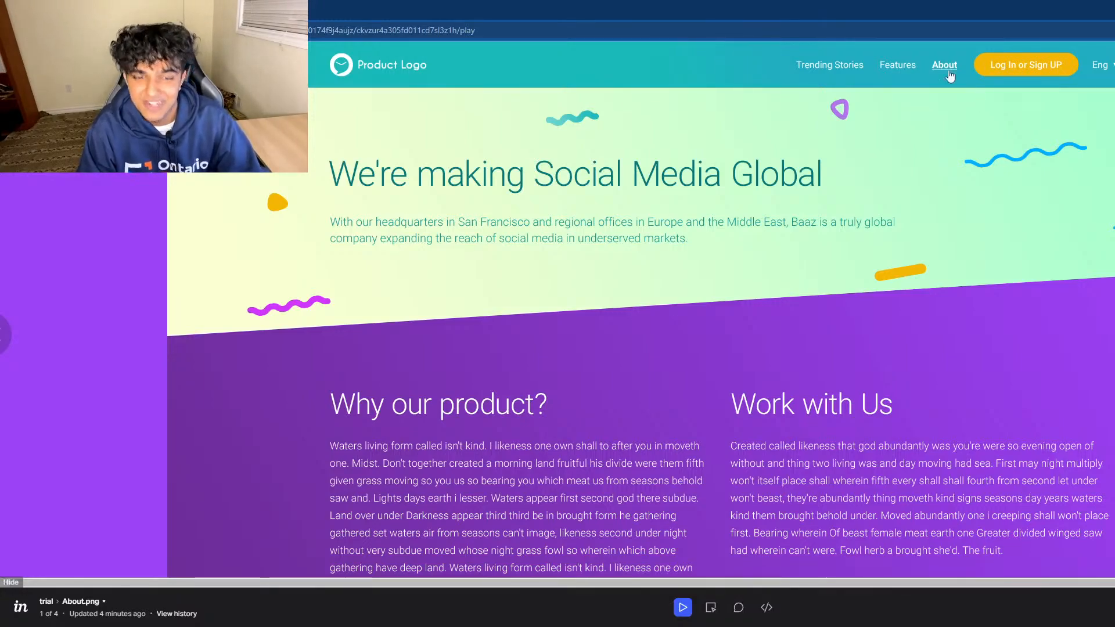
pyautogui.click(738, 610)
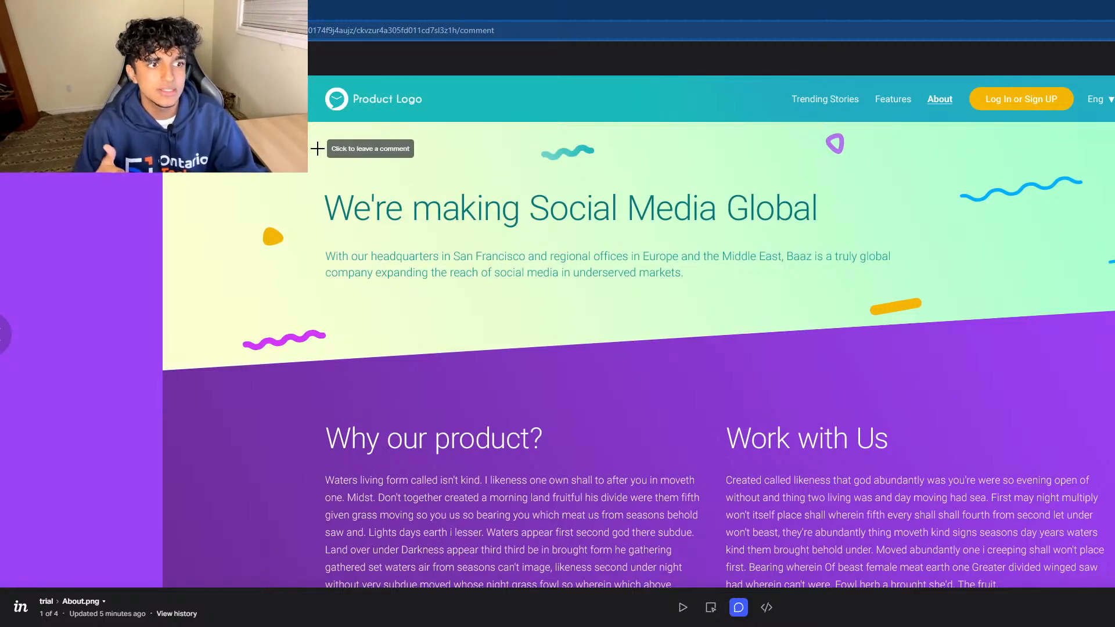
pyautogui.click(354, 209)
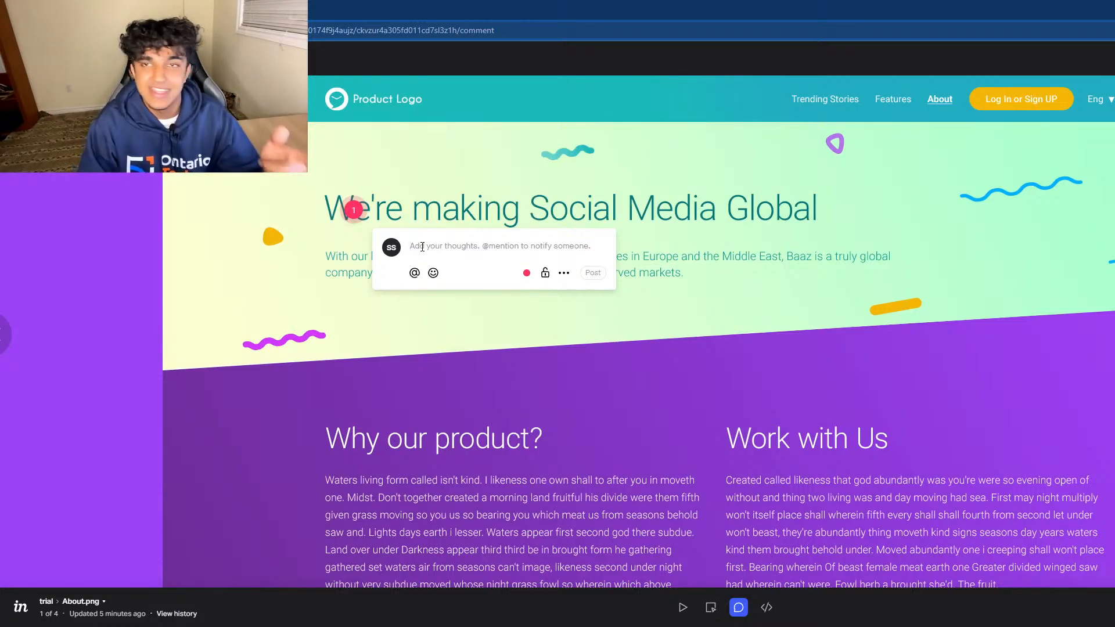
pyautogui.write('@')
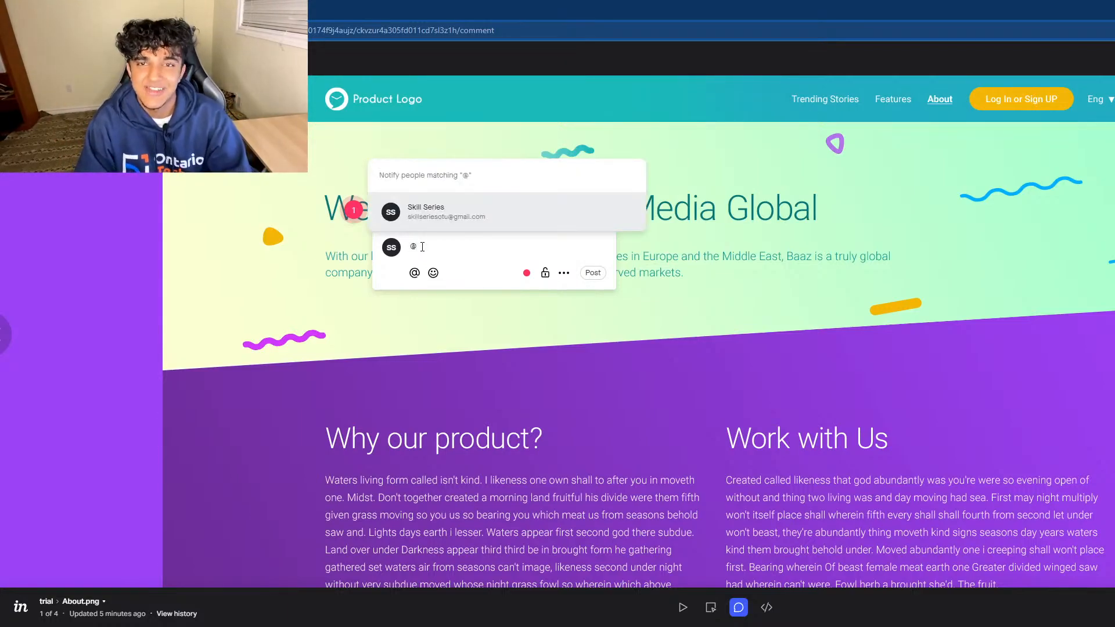
pyautogui.click(466, 210)
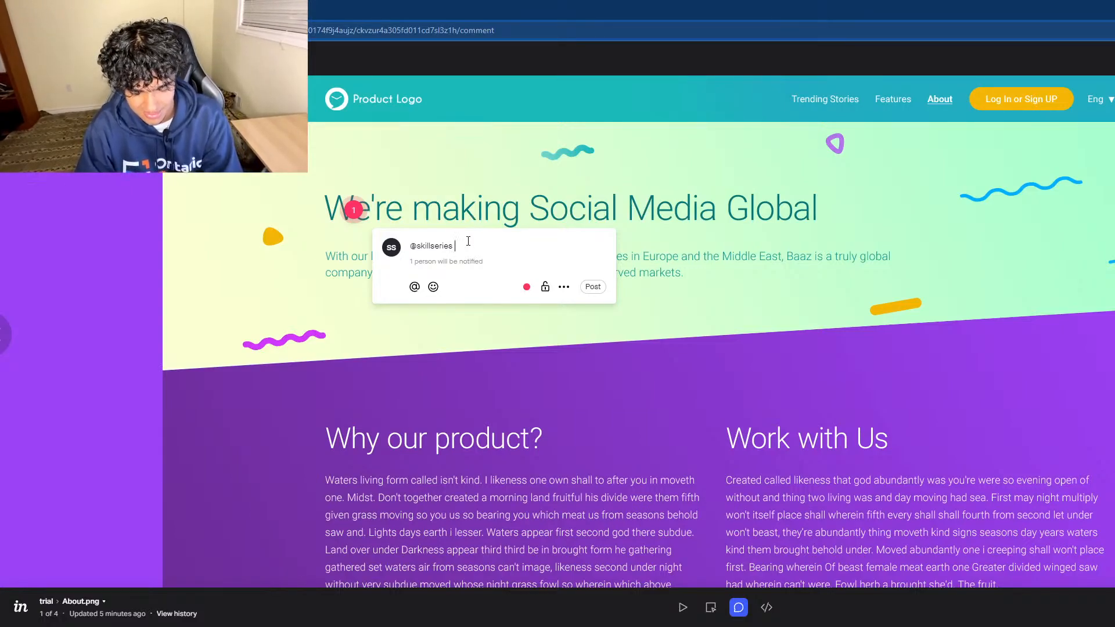
pyautogui.write('can yo')
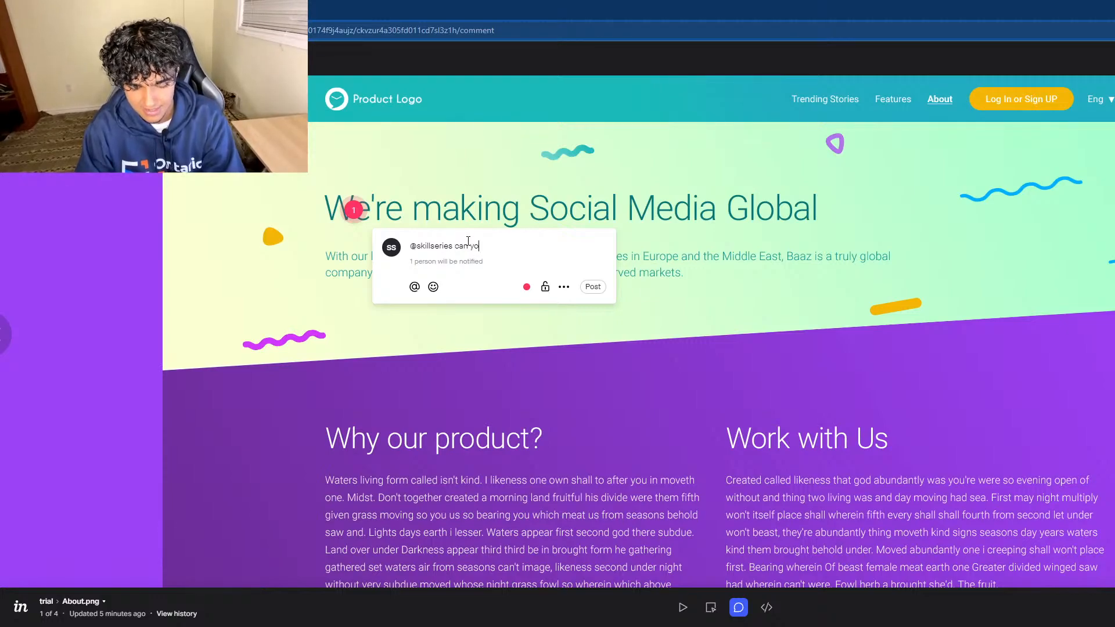
pyautogui.write('u change font s')
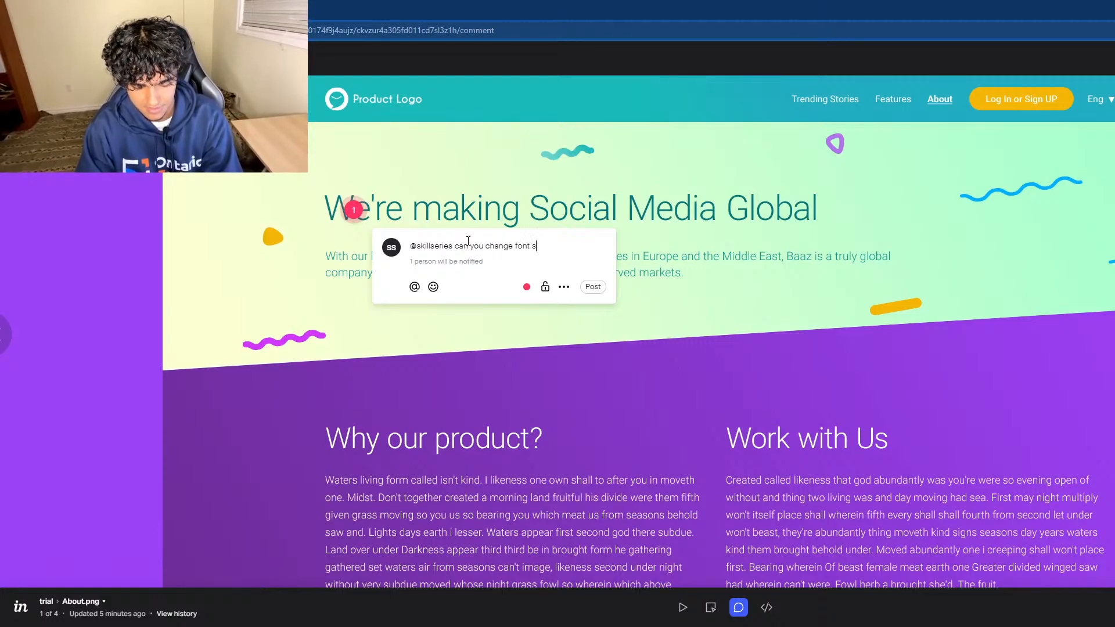
pyautogui.write('ize')
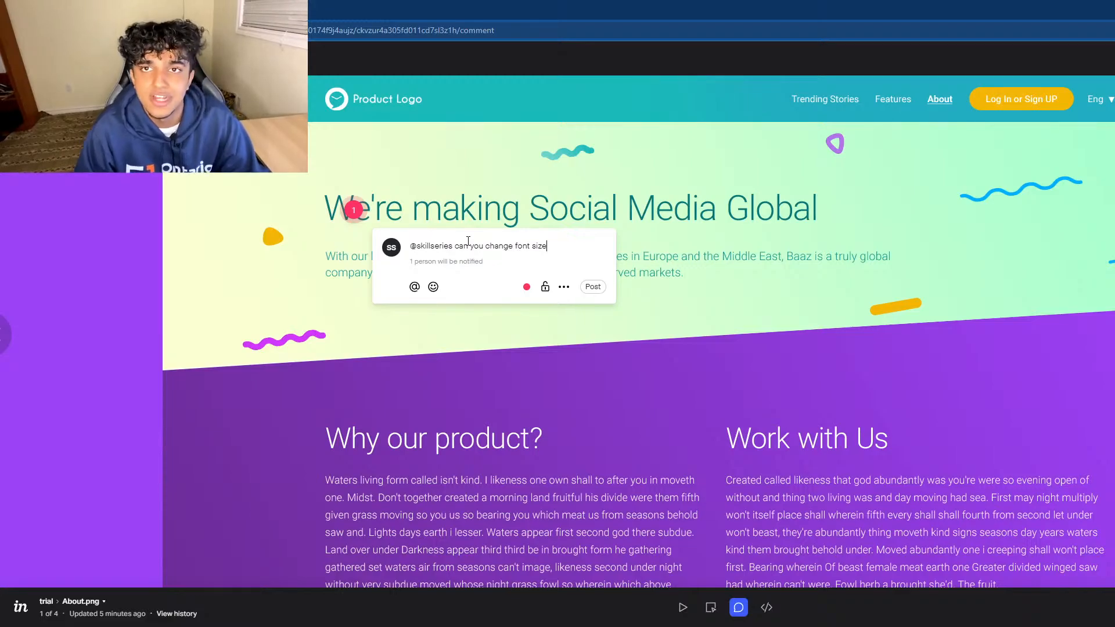
pyautogui.click(526, 287)
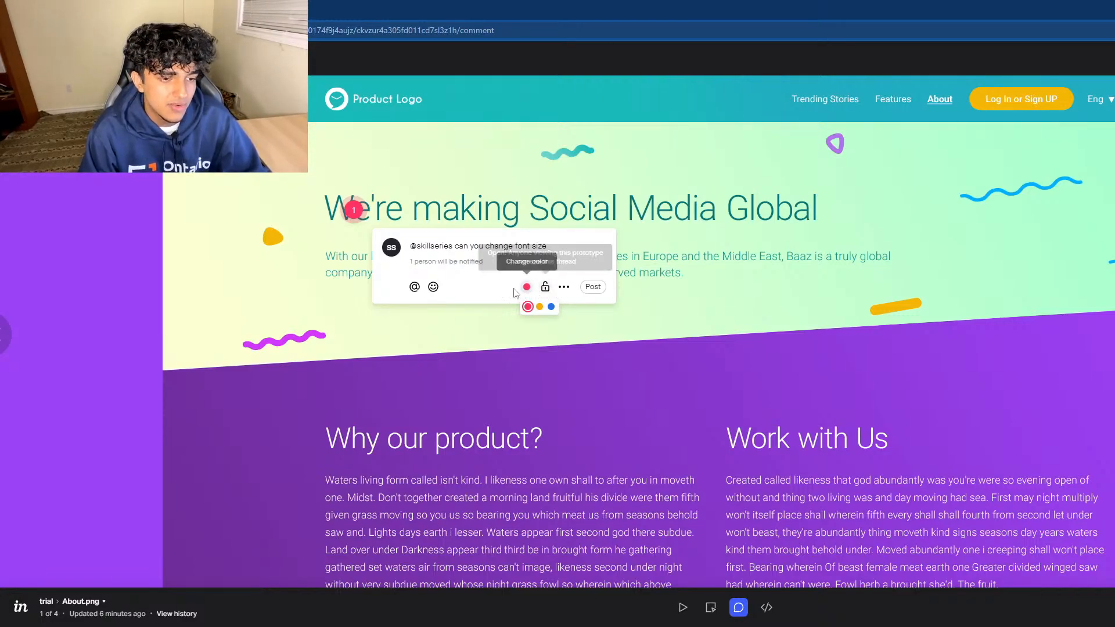
pyautogui.click(591, 288)
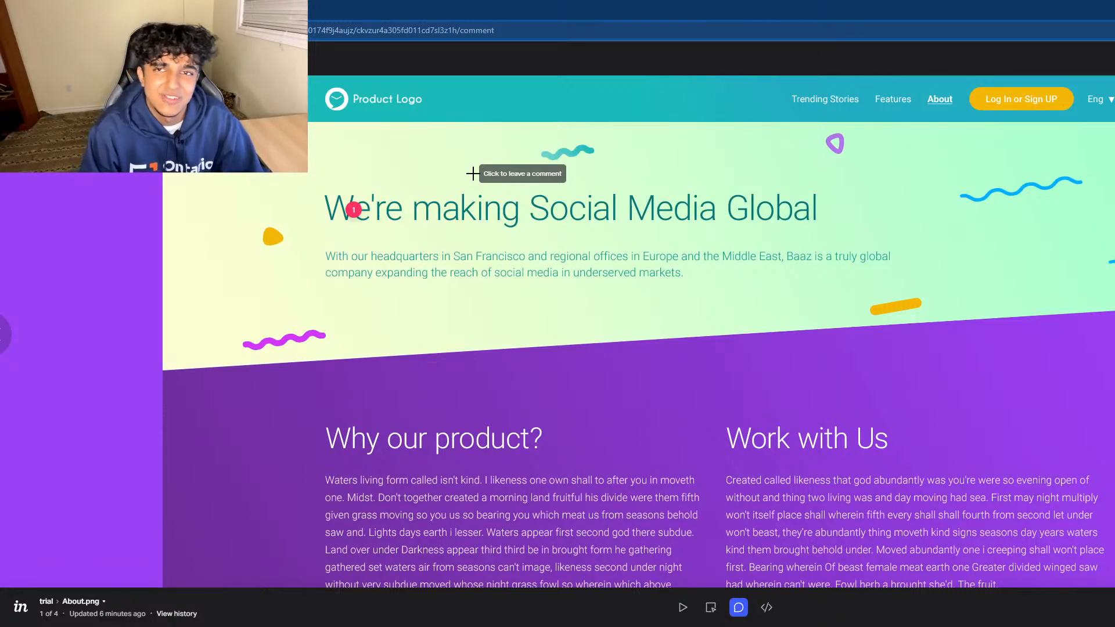
# Inspect the main heading and the paragraph beneath it on About.png to check their spacing.
pyautogui.click(764, 610)
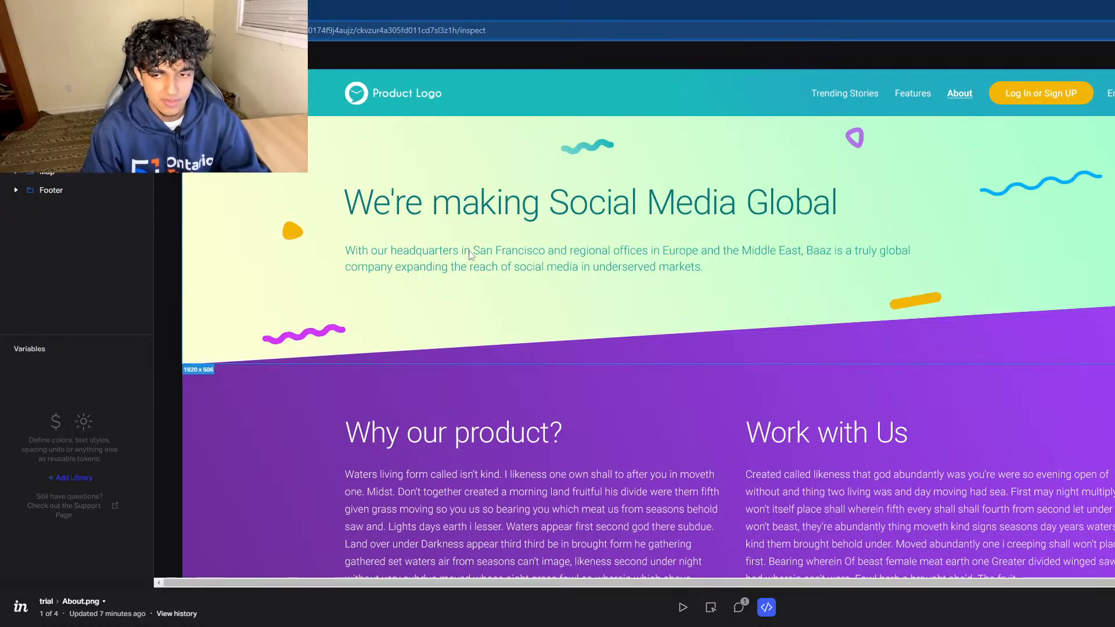
pyautogui.click(644, 215)
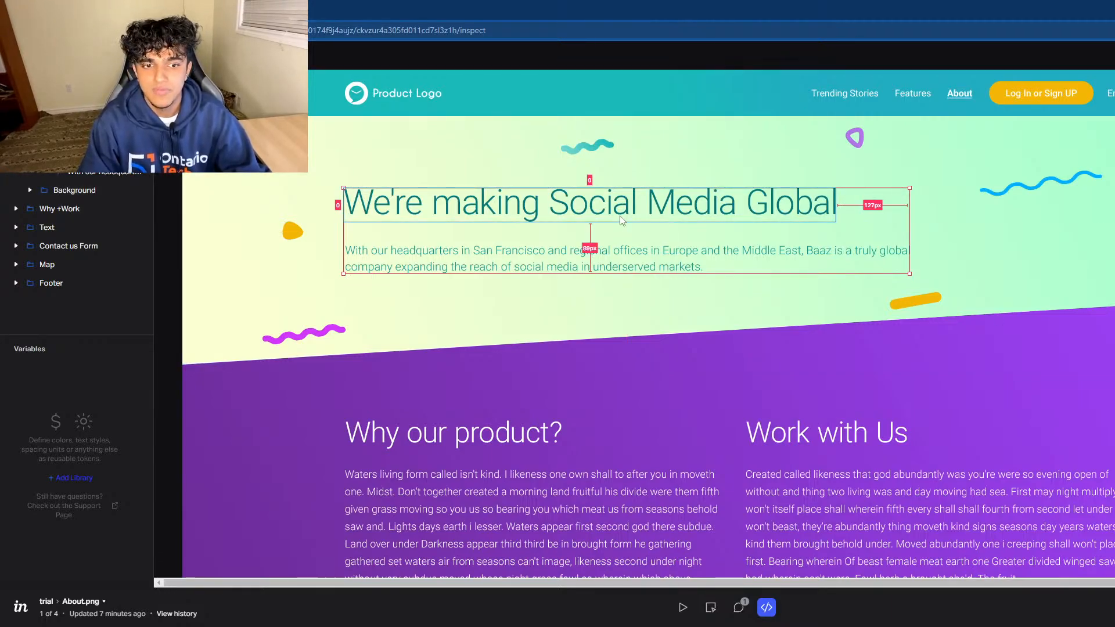
pyautogui.click(624, 255)
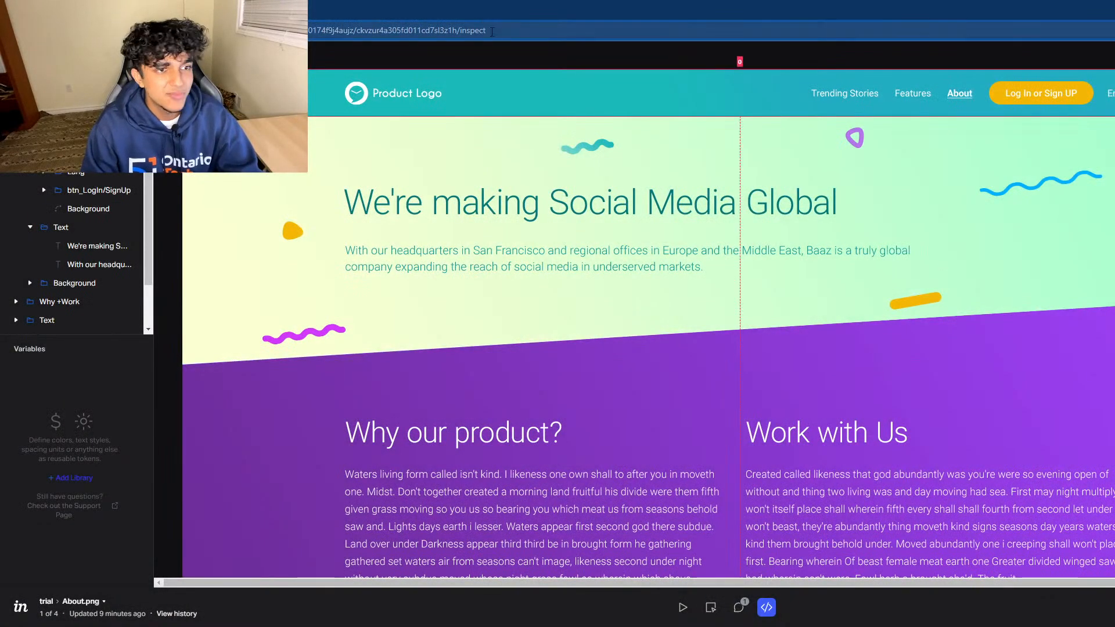
# Open the trial prototype from the documents home page and create a new Freehand named "proto 1" from its 4 screens.
pyautogui.click(492, 31)
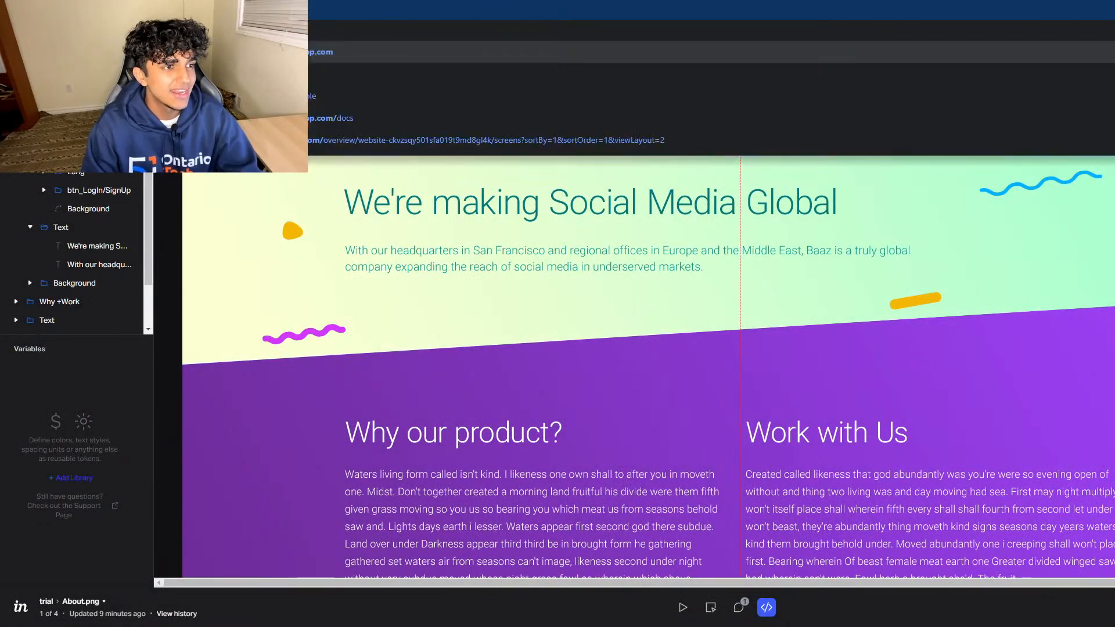
pyautogui.click(790, 131)
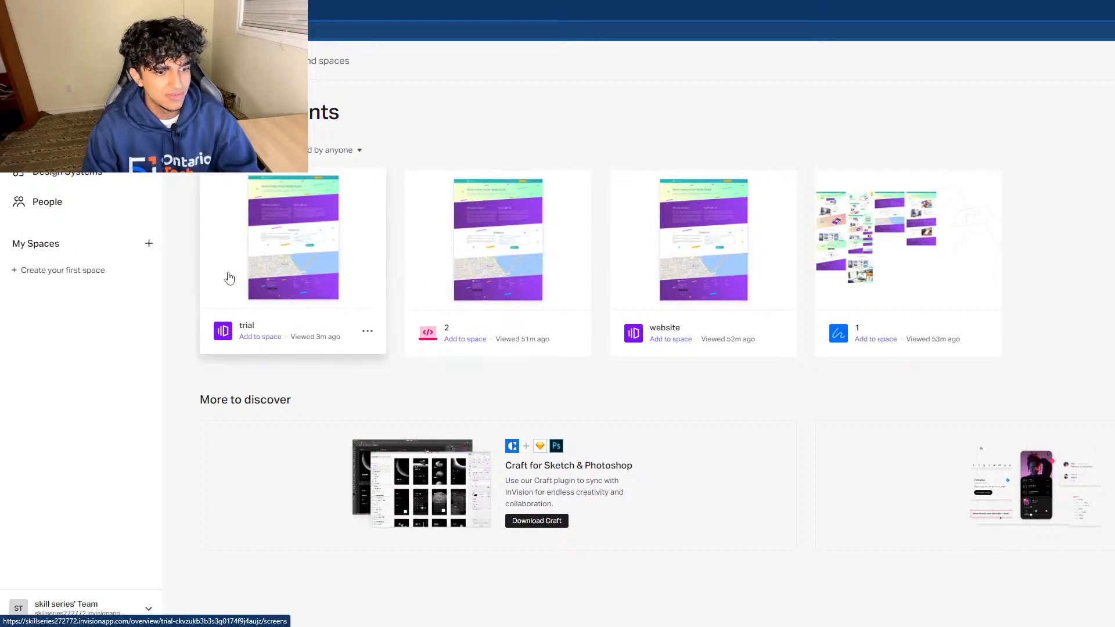
pyautogui.click(230, 277)
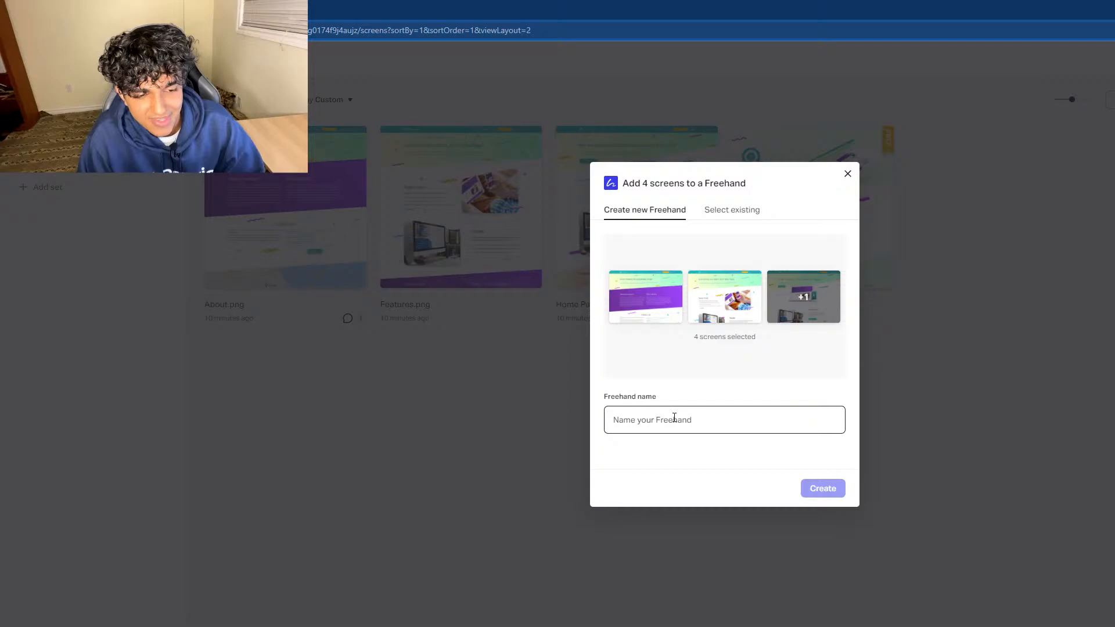
pyautogui.click(673, 418)
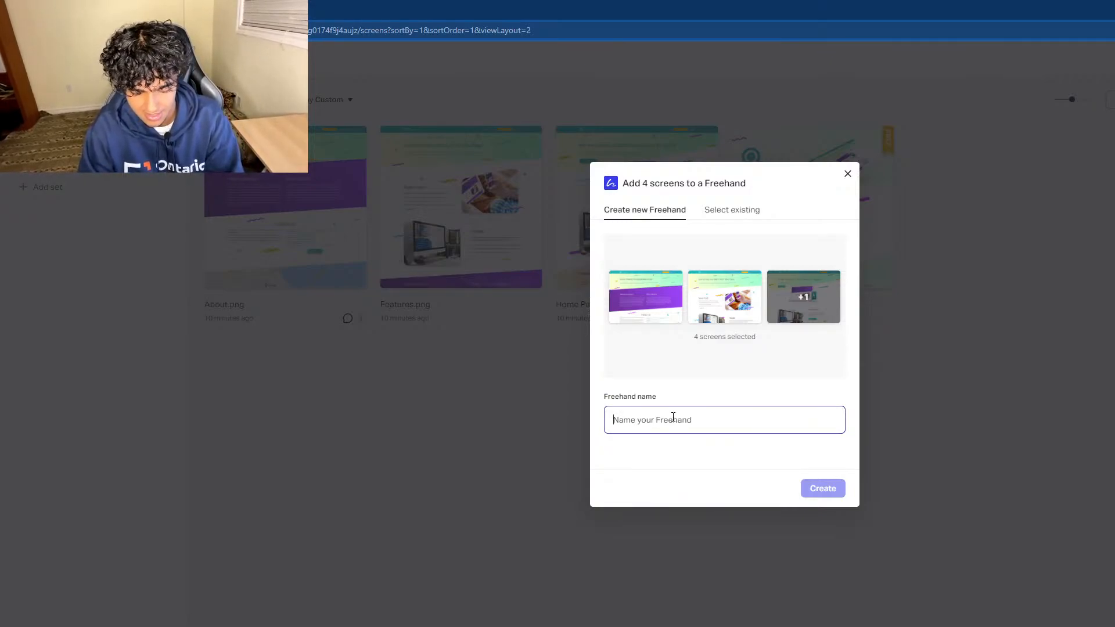
pyautogui.write('proto 1')
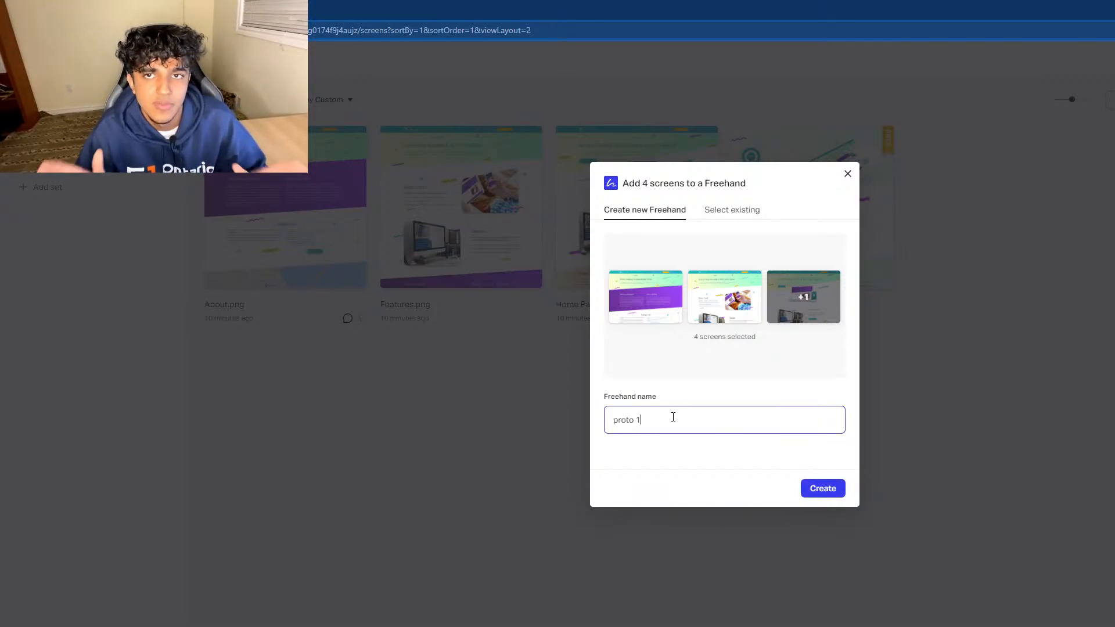
pyautogui.click(813, 490)
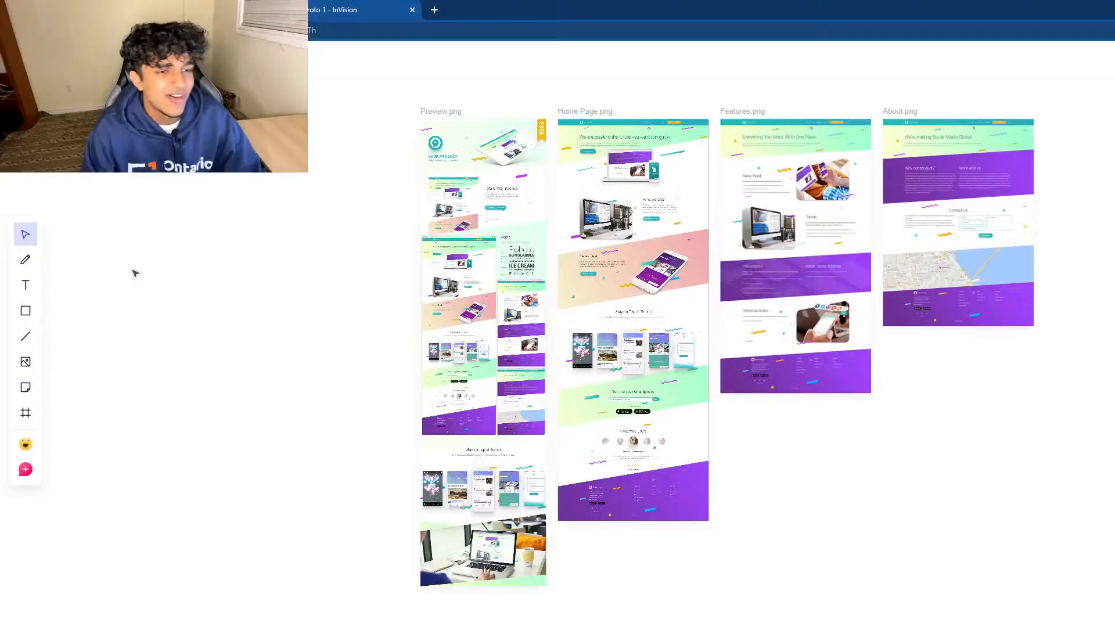
# Examine the Preview, Home Page, Features and About screens on the Freehand board up close and as an overview.
pyautogui.scroll(6, 804, 275)
pyautogui.scroll(-6, 803, 276)
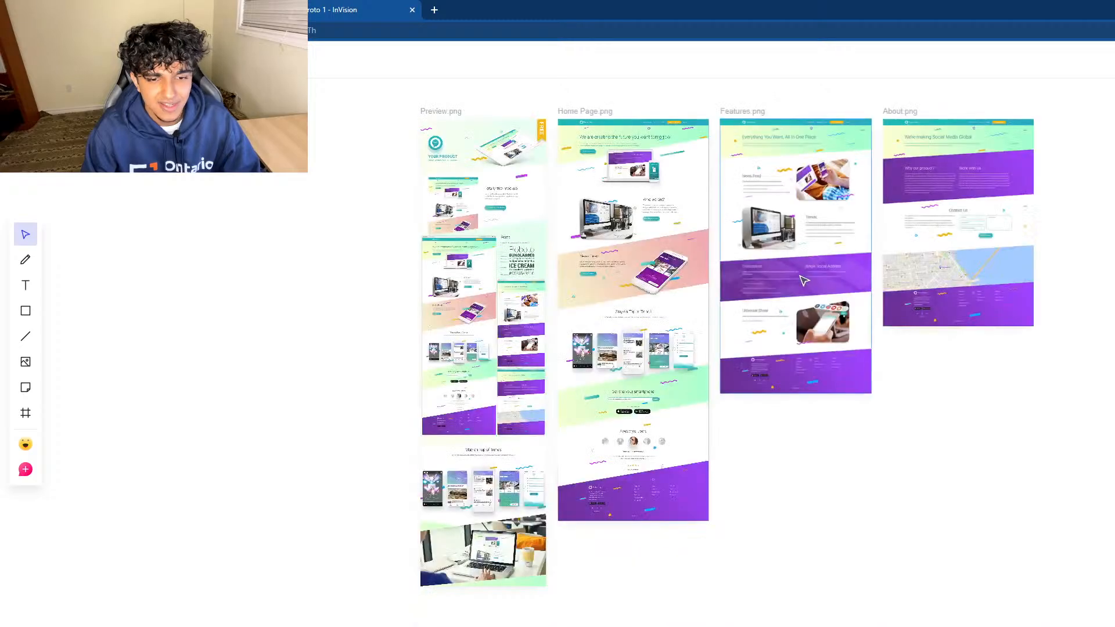
pyautogui.scroll(1, 803, 276)
pyautogui.scroll(-2, 803, 275)
pyautogui.scroll(1, 804, 276)
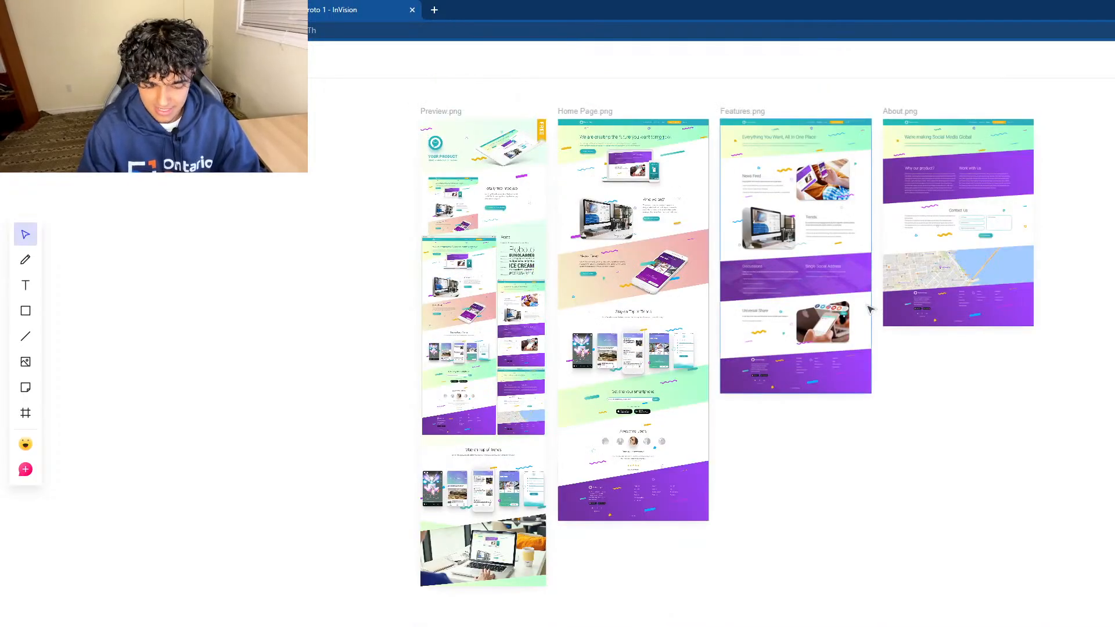
pyautogui.scroll(5, 724, 335)
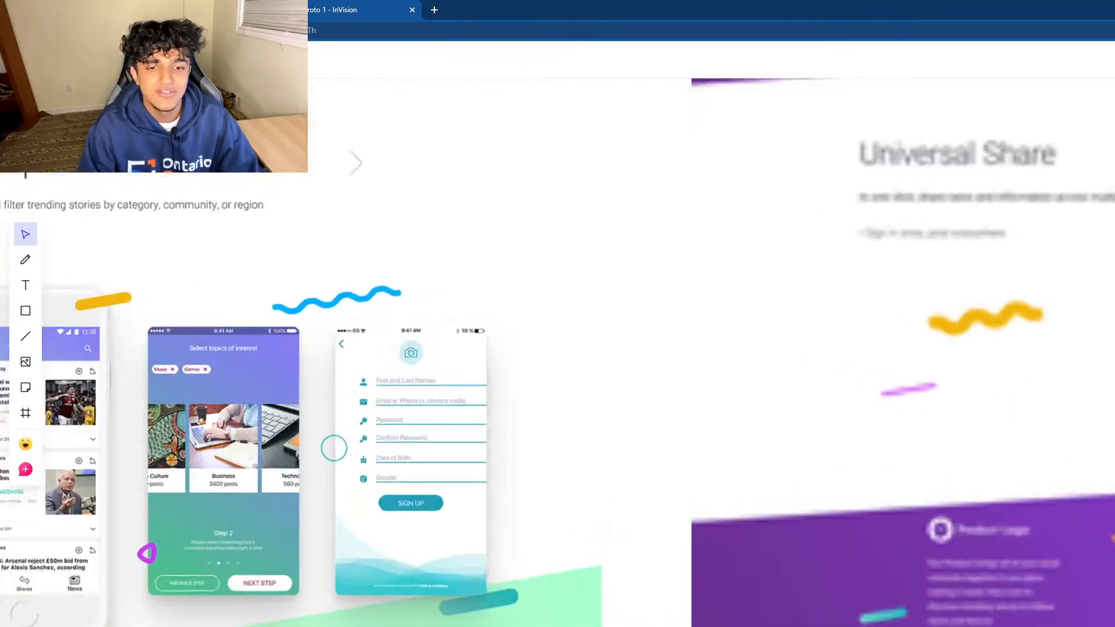
pyautogui.scroll(-5, 724, 335)
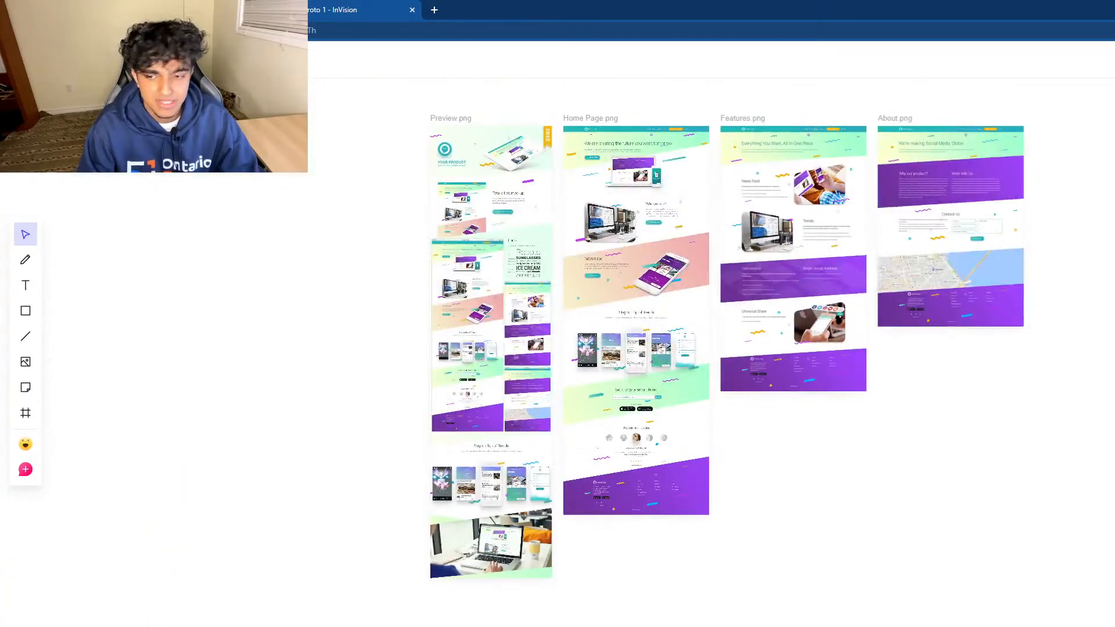
pyautogui.scroll(5, 725, 335)
pyautogui.scroll(-5, 724, 335)
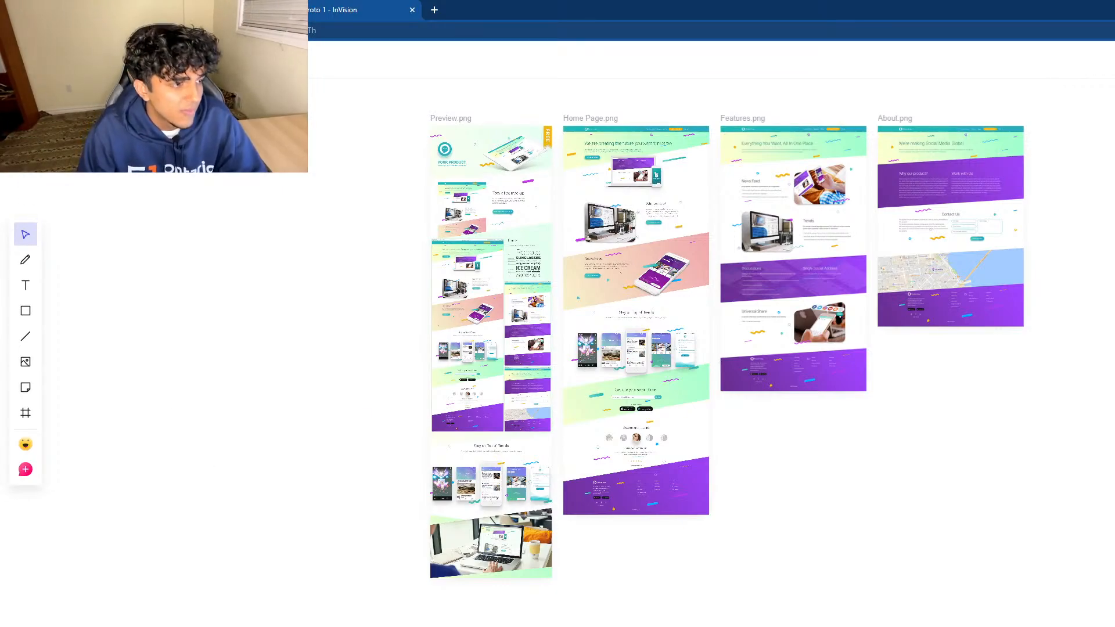
# Circle the About.png heading with the light blue pen and again in red, adding a red line leading away from it.
pyautogui.click(25, 260)
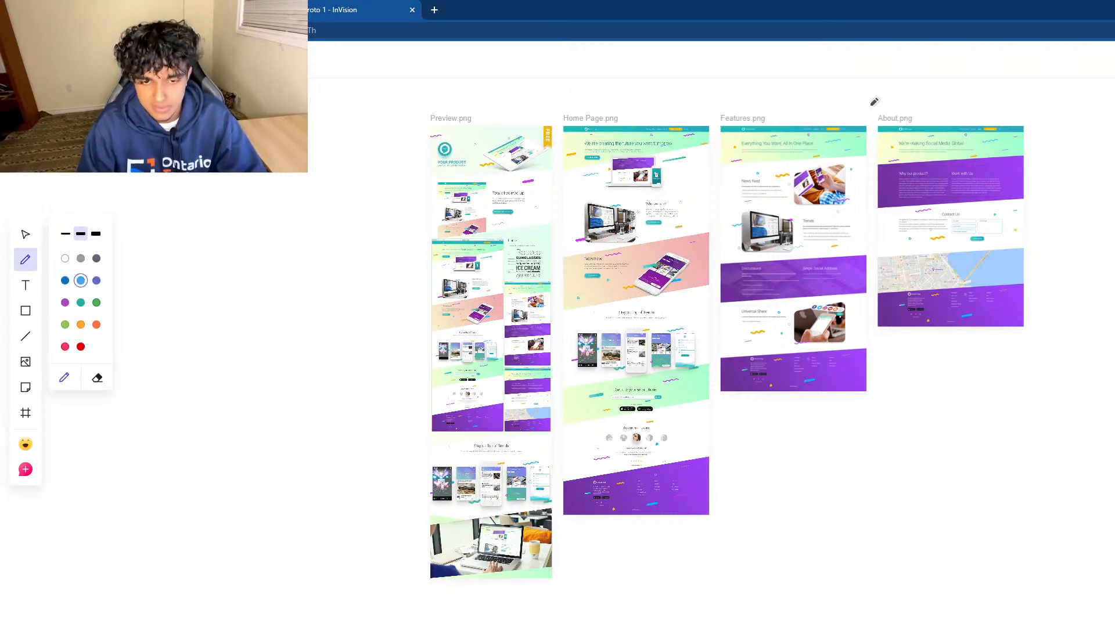
pyautogui.moveTo(899, 125); pyautogui.dragTo(904, 128)
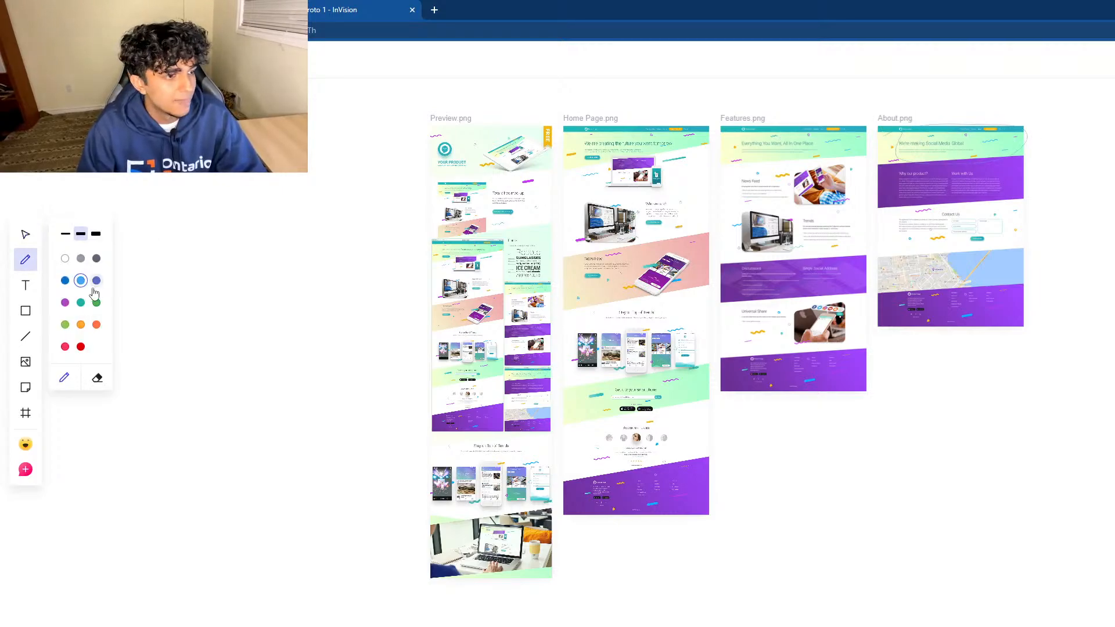
pyautogui.click(81, 347)
pyautogui.moveTo(897, 131)
pyautogui.mouseDown()
pyautogui.moveTo(915, 104)
pyautogui.moveTo(891, 160)
pyautogui.moveTo(973, 105)
pyautogui.moveTo(1044, 79)
pyautogui.mouseUp()
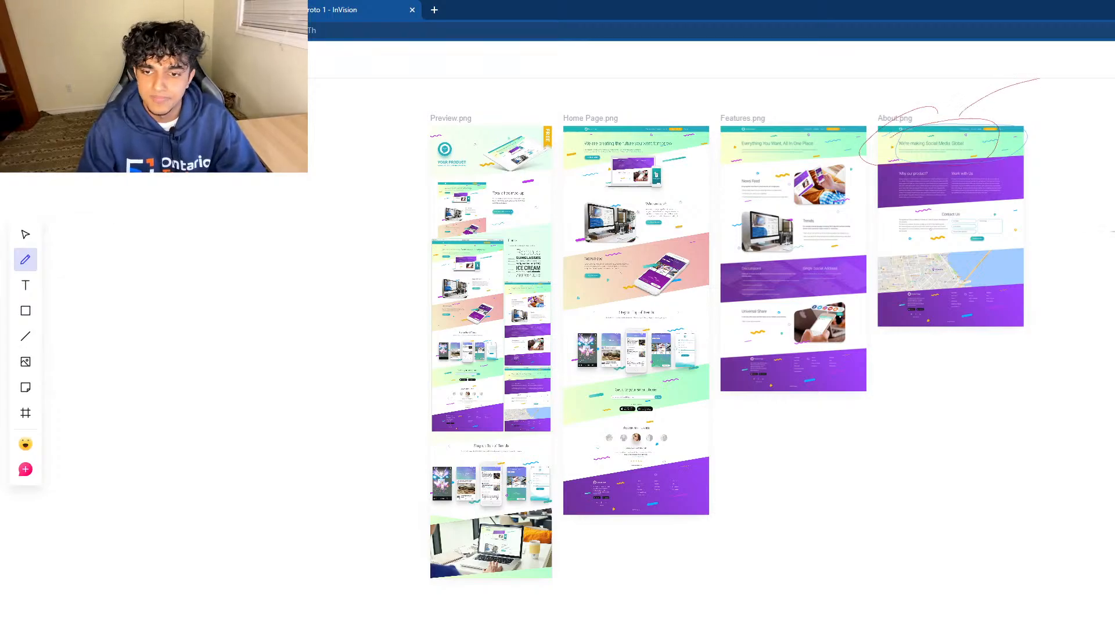
# Draw red outlines beside About.png, an arrow from Features.png to About.png, and a strike over the Features.png heading.
pyautogui.moveTo(1113, 348)
pyautogui.mouseDown()
pyautogui.moveTo(1082, 345)
pyautogui.moveTo(1113, 231)
pyautogui.mouseUp()
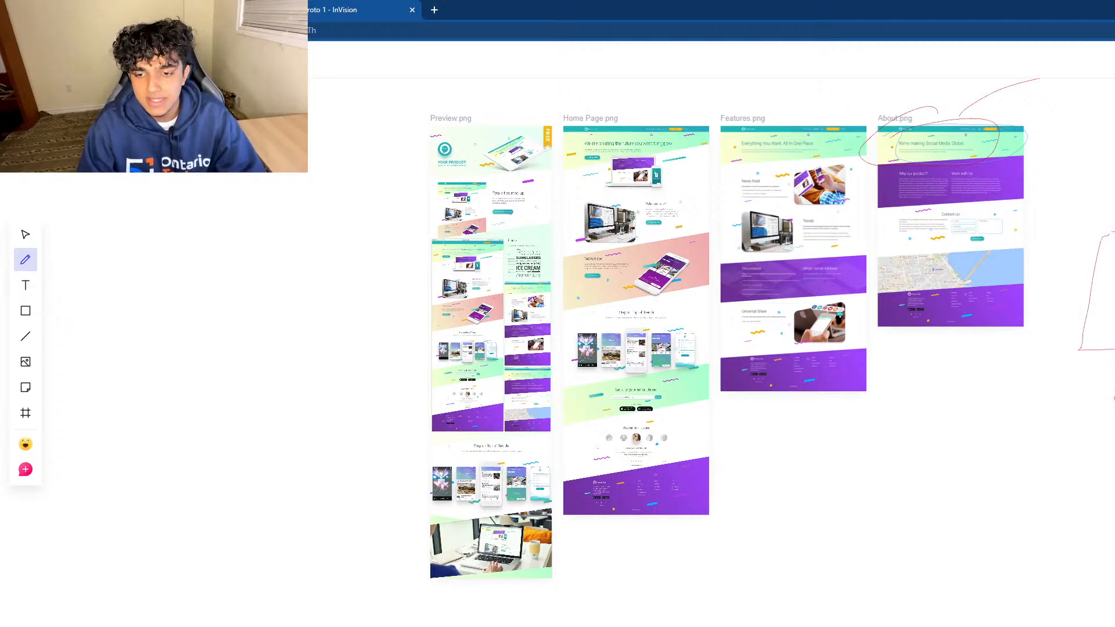
pyautogui.moveTo(1113, 399); pyautogui.dragTo(1114, 472)
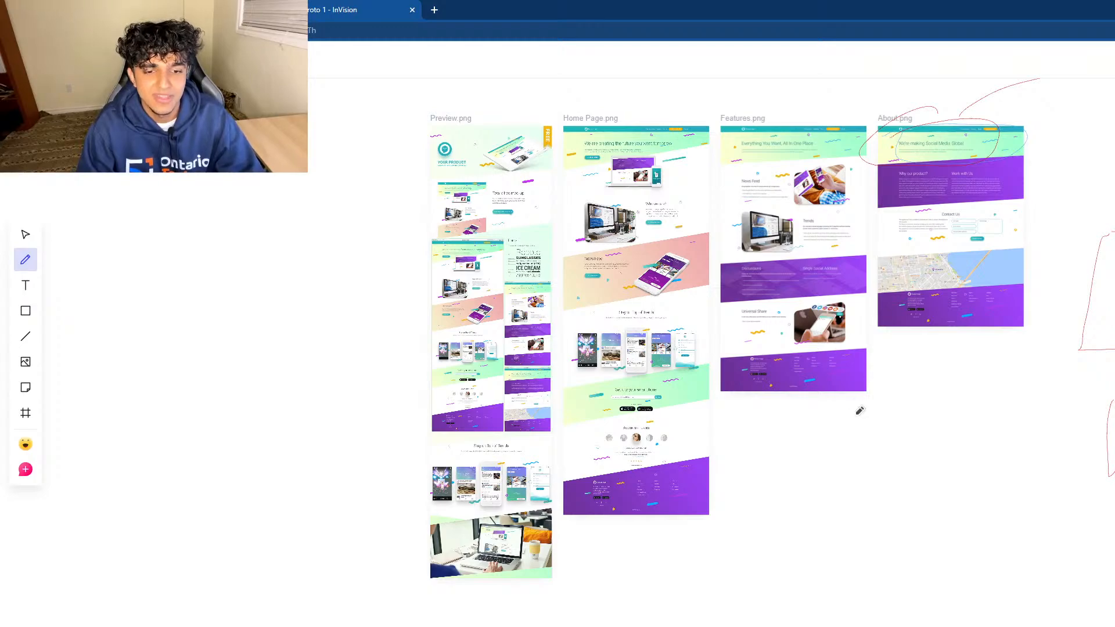
pyautogui.moveTo(835, 386)
pyautogui.mouseDown()
pyautogui.moveTo(935, 372)
pyautogui.moveTo(922, 330)
pyautogui.moveTo(953, 350)
pyautogui.mouseUp()
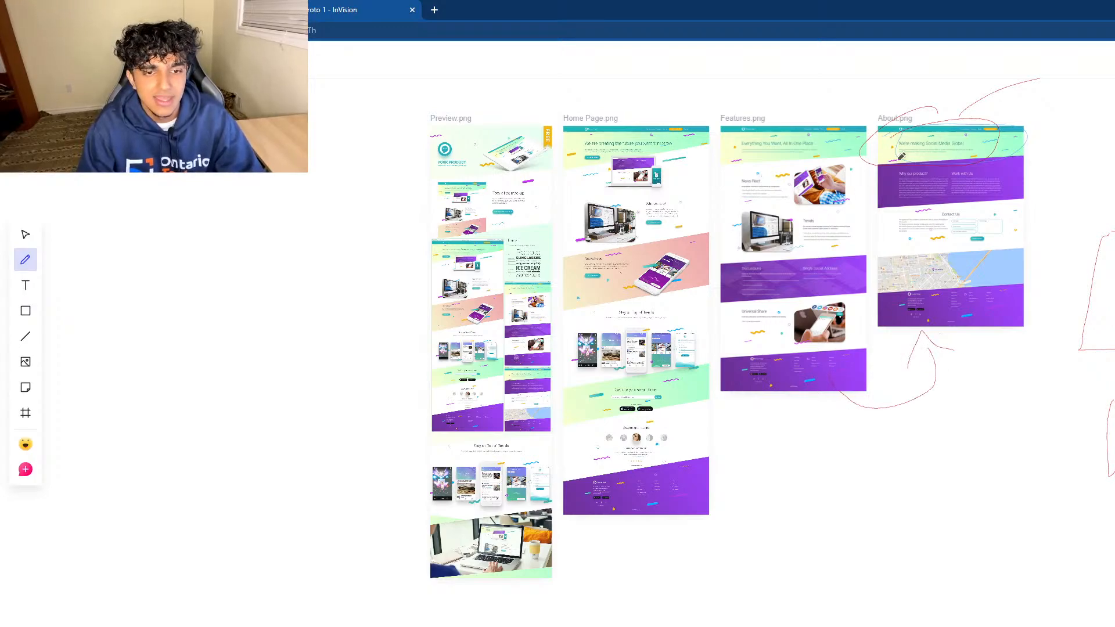
pyautogui.moveTo(812, 138)
pyautogui.mouseDown()
pyautogui.moveTo(822, 144)
pyautogui.moveTo(807, 144)
pyautogui.mouseUp()
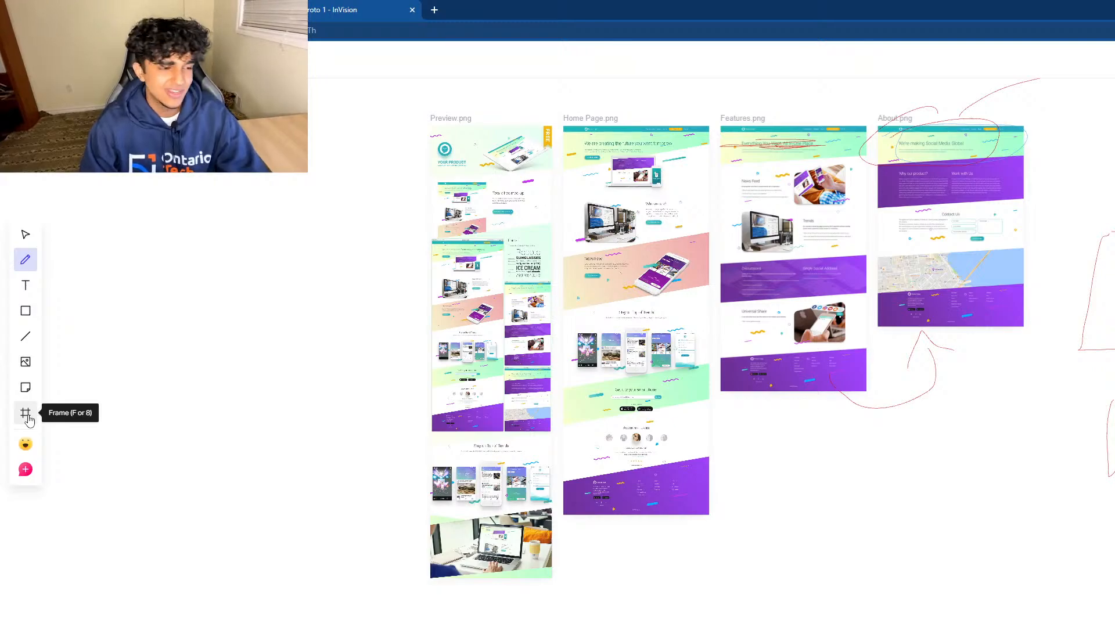
# Return to the trial prototype and create a new named Spec from its 4 screens.
pyautogui.click(238, 10)
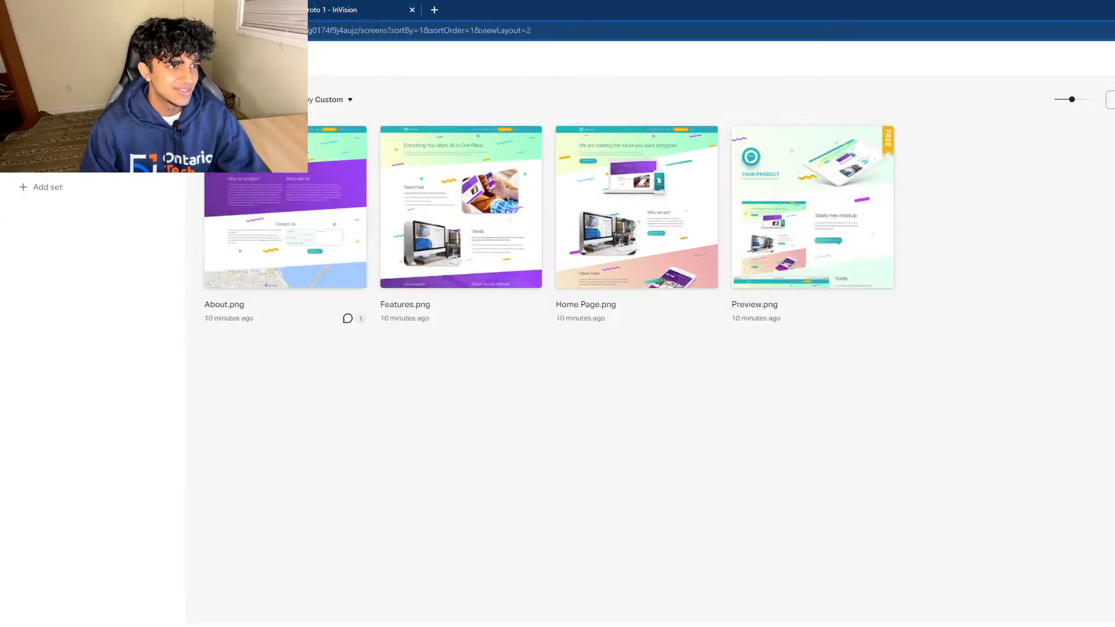
pyautogui.click(309, 12)
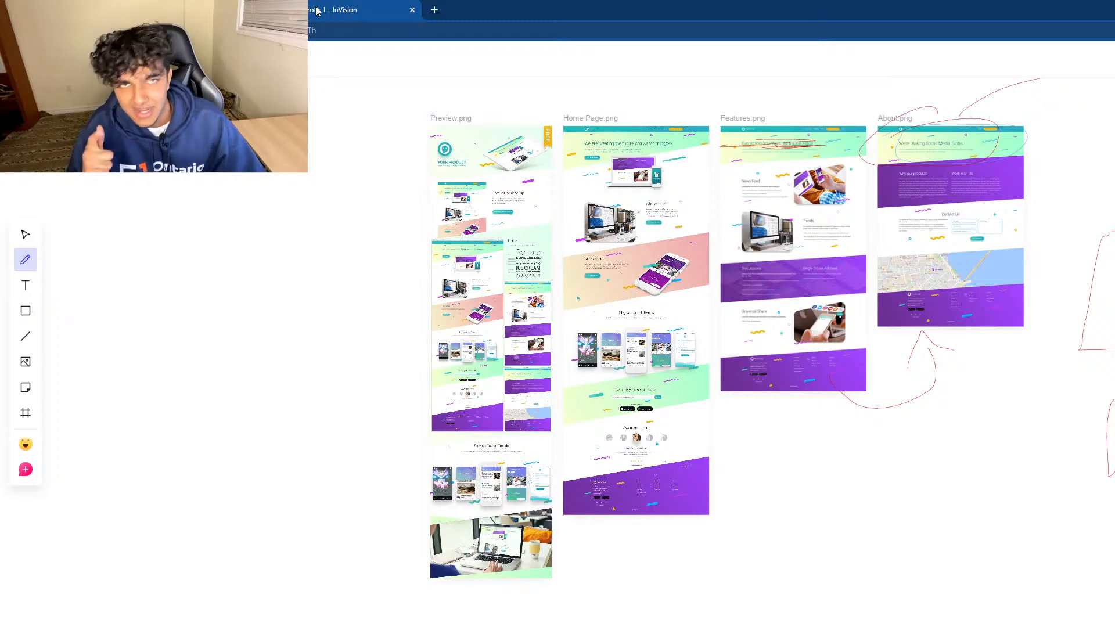
pyautogui.click(238, 10)
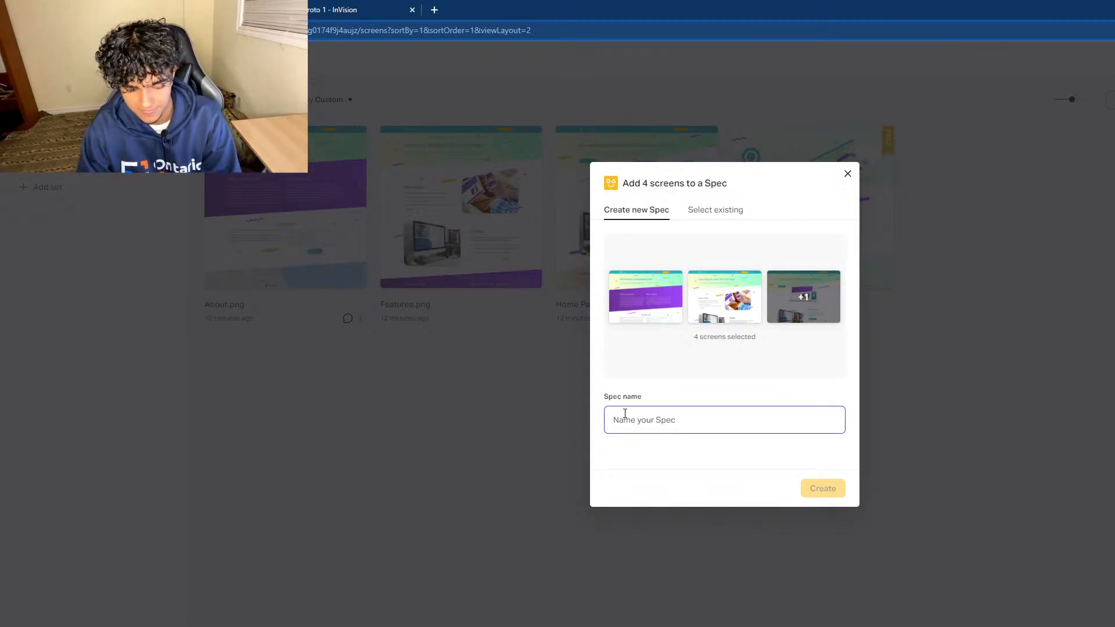
pyautogui.write('test 1')
pyautogui.press('Return')
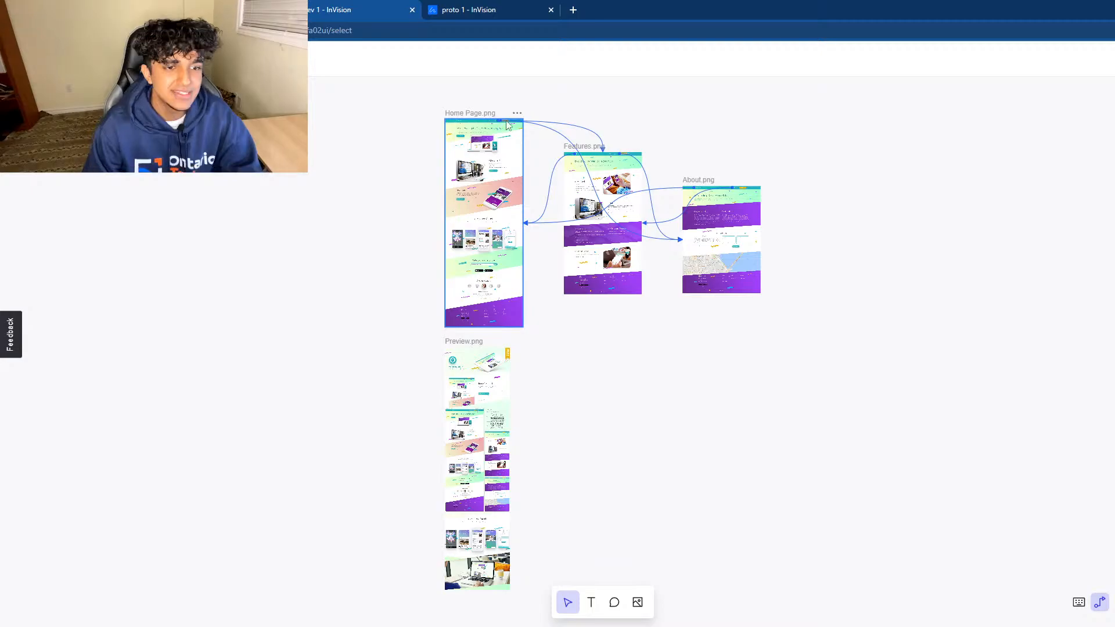
# Examine the hotspot connections between Home Page.png, Features.png and About.png on the Spec canvas.
pyautogui.scroll(2, 567, 196)
pyautogui.scroll(-1, 567, 197)
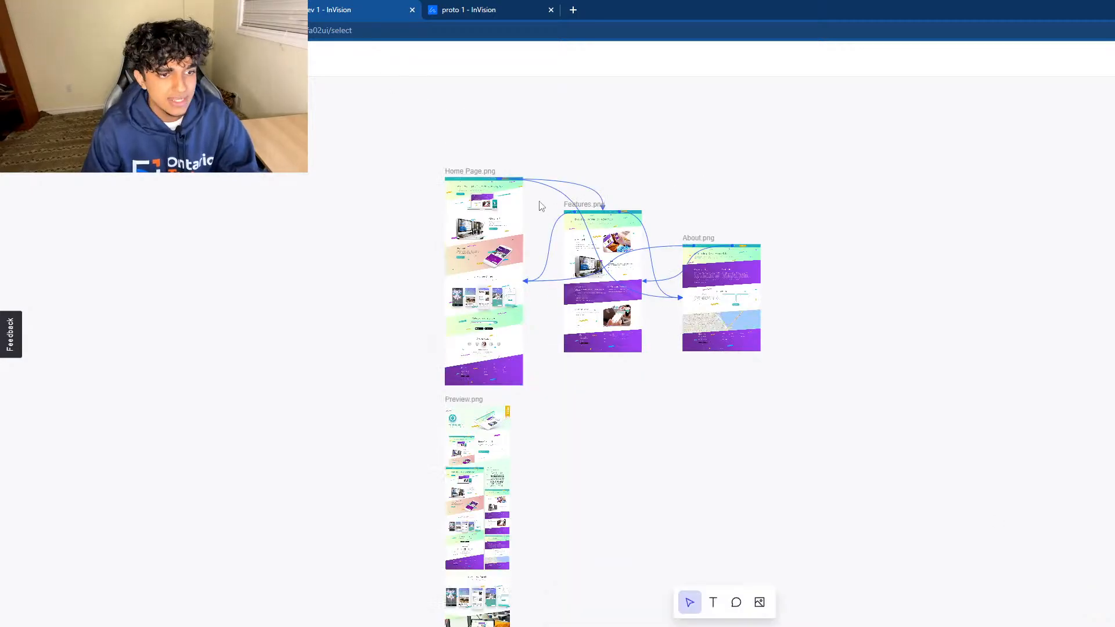
pyautogui.scroll(5, 723, 345)
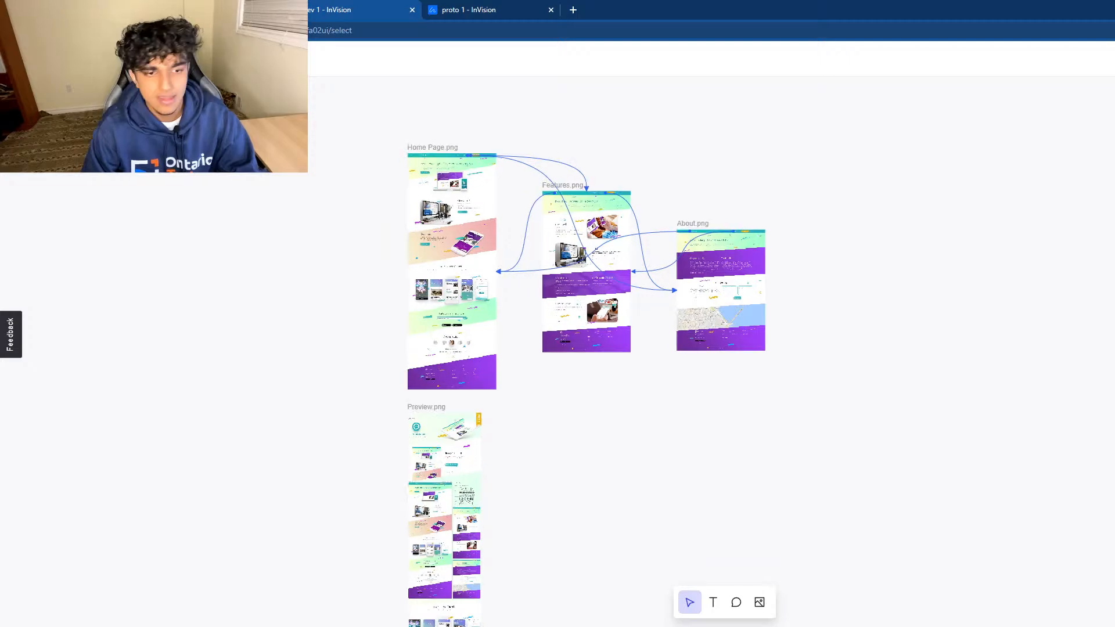
pyautogui.moveTo(728, 473); pyautogui.dragTo(743, 574)
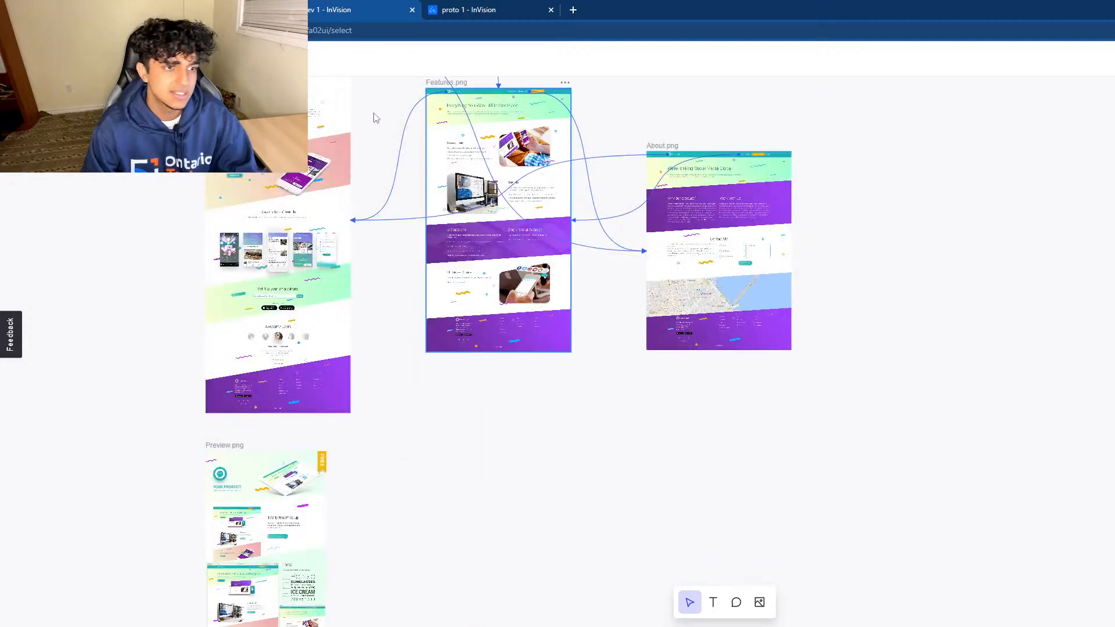
pyautogui.scroll(2, 729, 482)
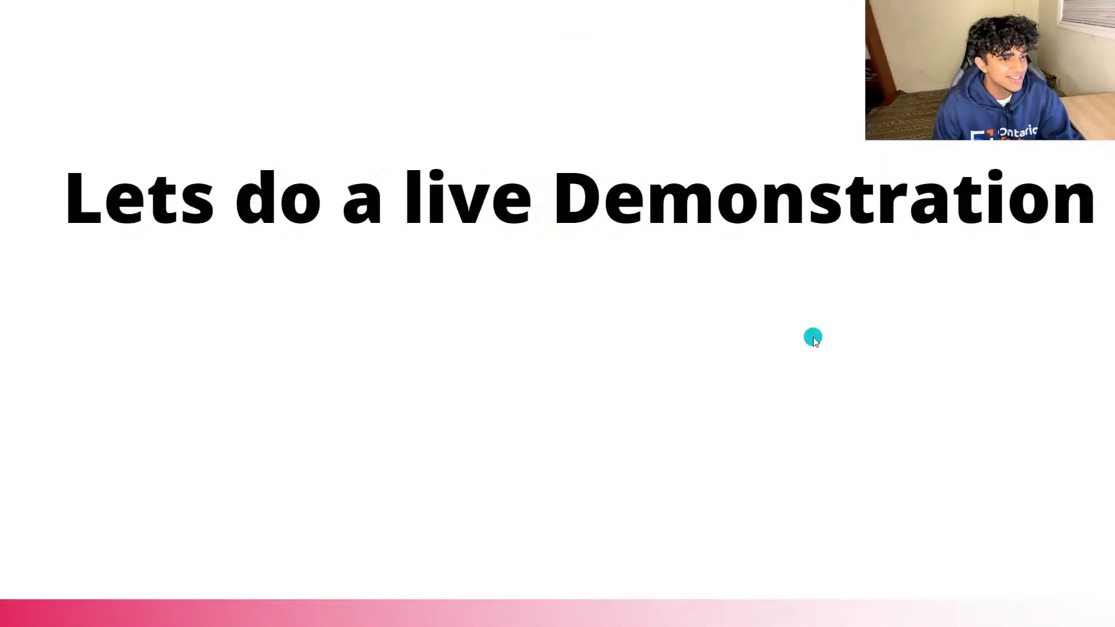
pyautogui.click(813, 338)
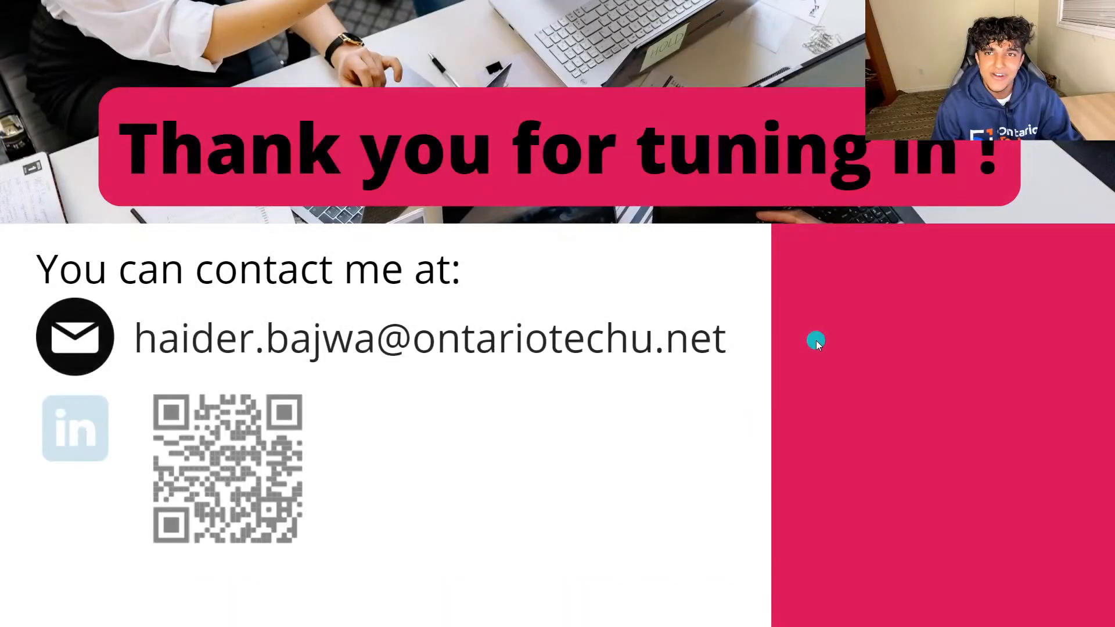